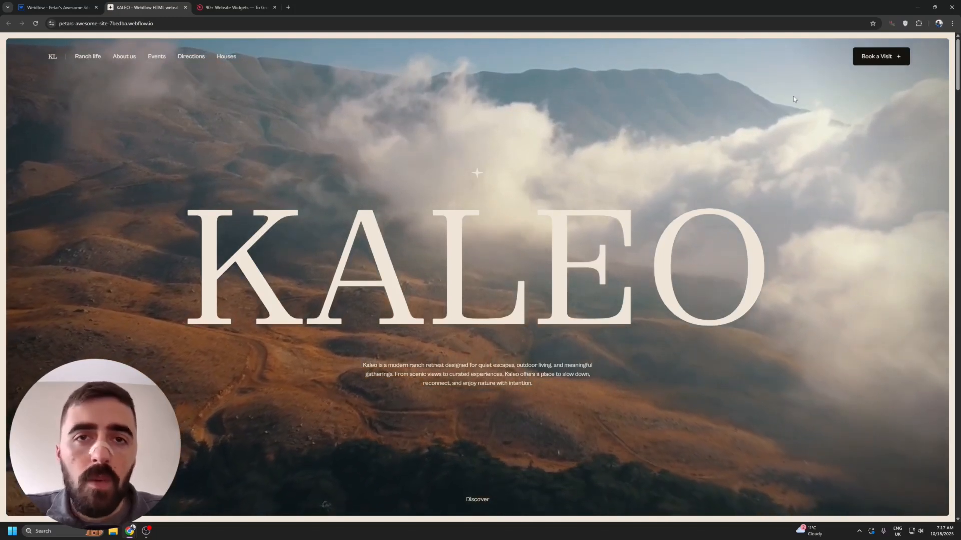
- Switch to the Elfsight website and open the Timeline widget page at its template editor
click(197, 5)
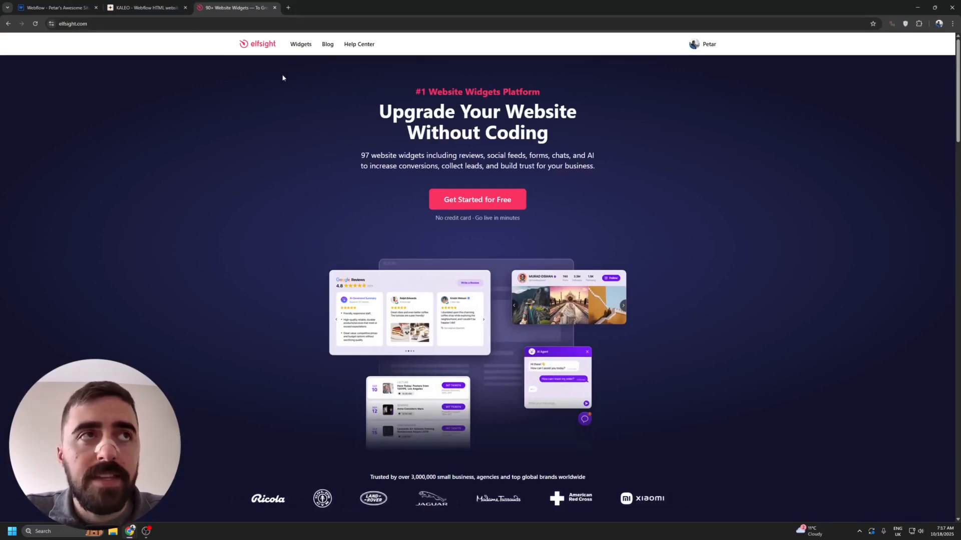
mouse_move(295, 45)
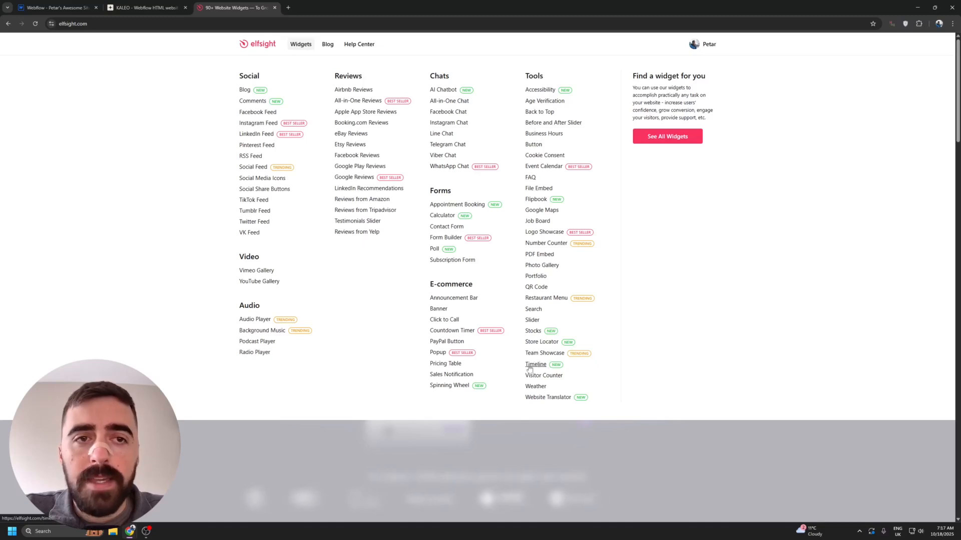
click(544, 364)
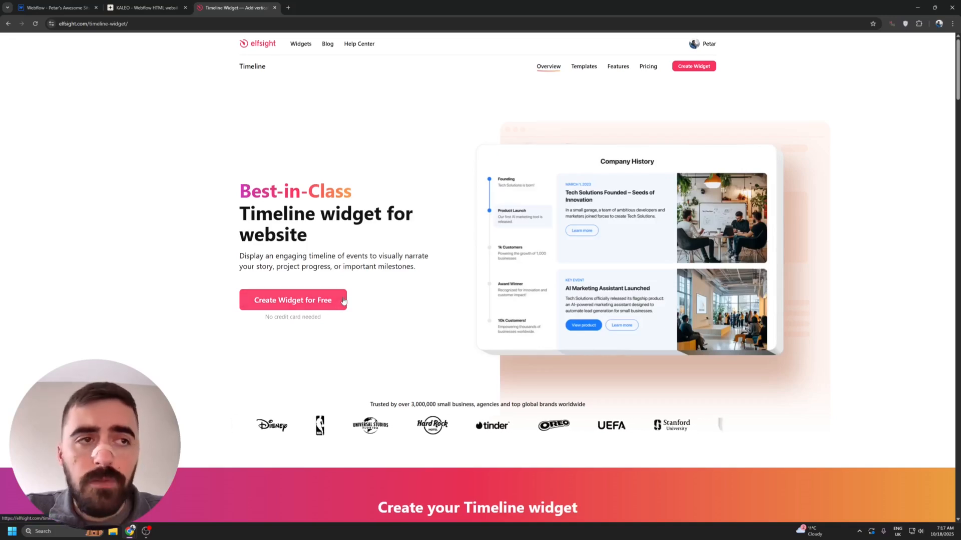
scroll(344, 300, down, 8)
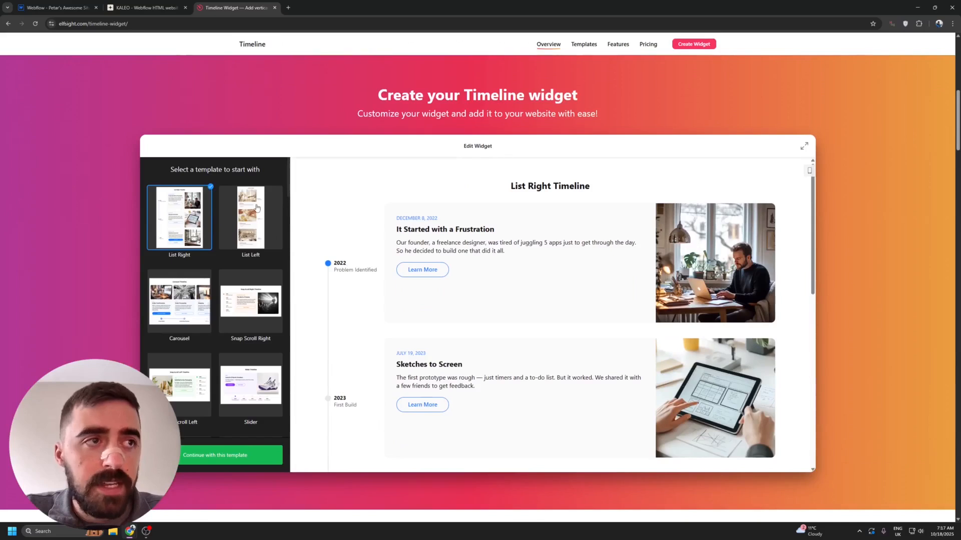
- Preview the List Left, Carousel, Snap Scroll Right and Snap Scroll Left timeline templates
click(257, 207)
click(179, 300)
click(250, 300)
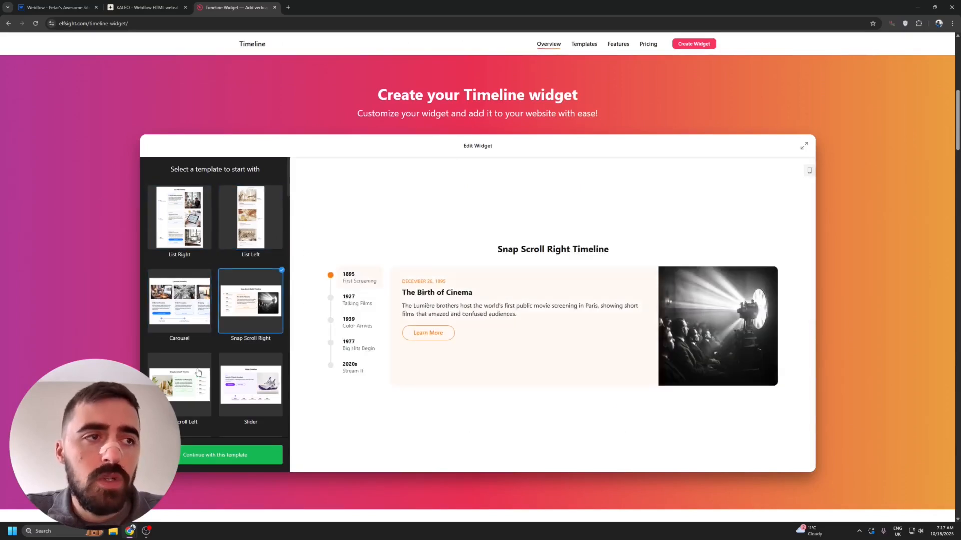
click(198, 372)
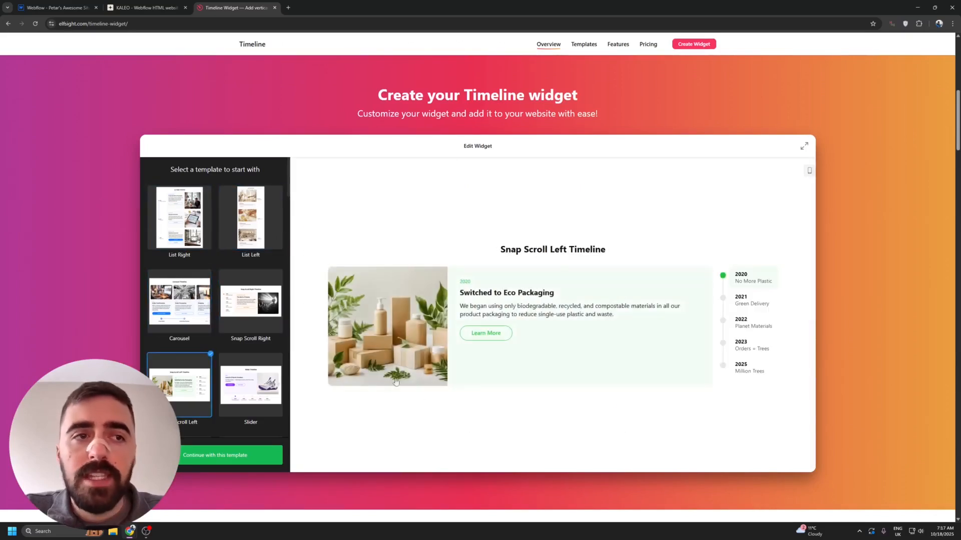
- Examine the List Left template in both desktop and mobile view, and preview the List Right template
click(255, 237)
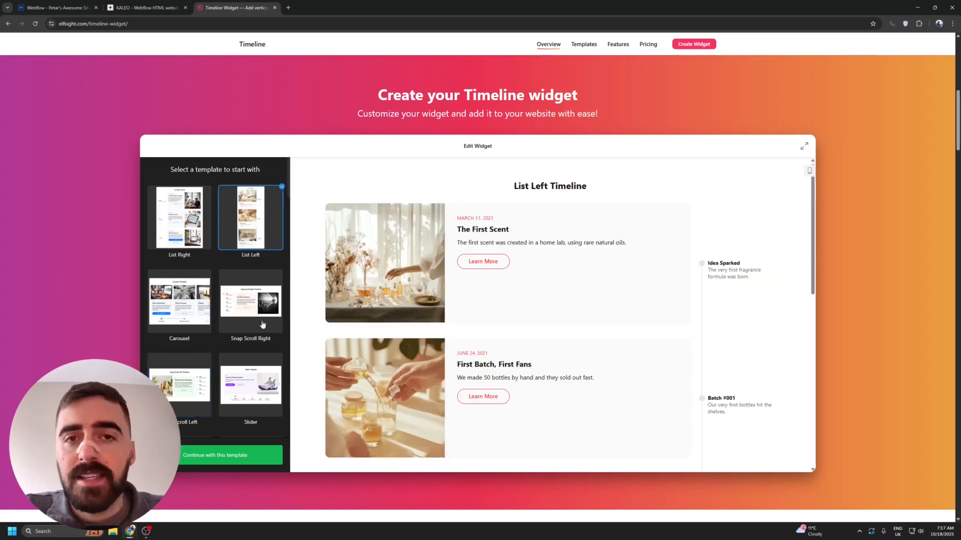
scroll(474, 303, down, 5)
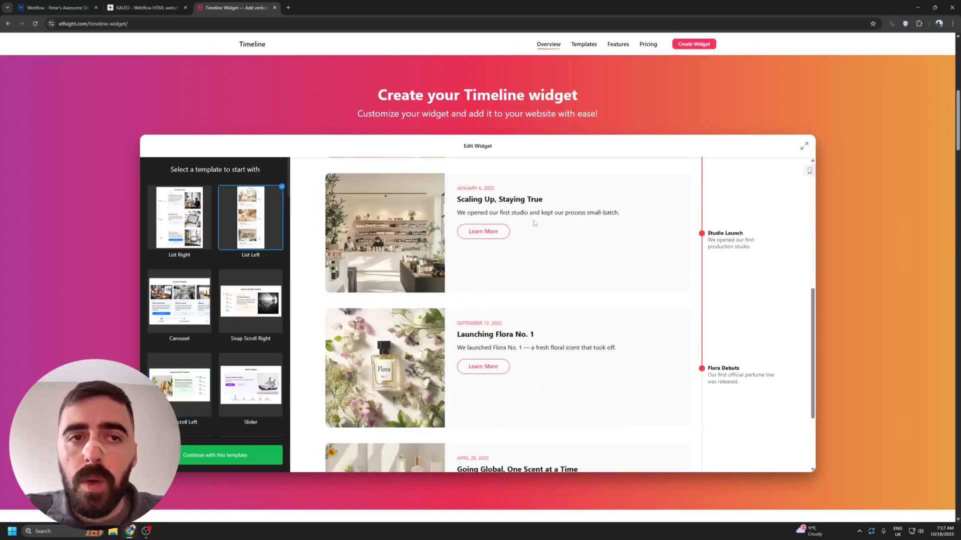
scroll(534, 223, up, 2)
scroll(670, 305, up, 1)
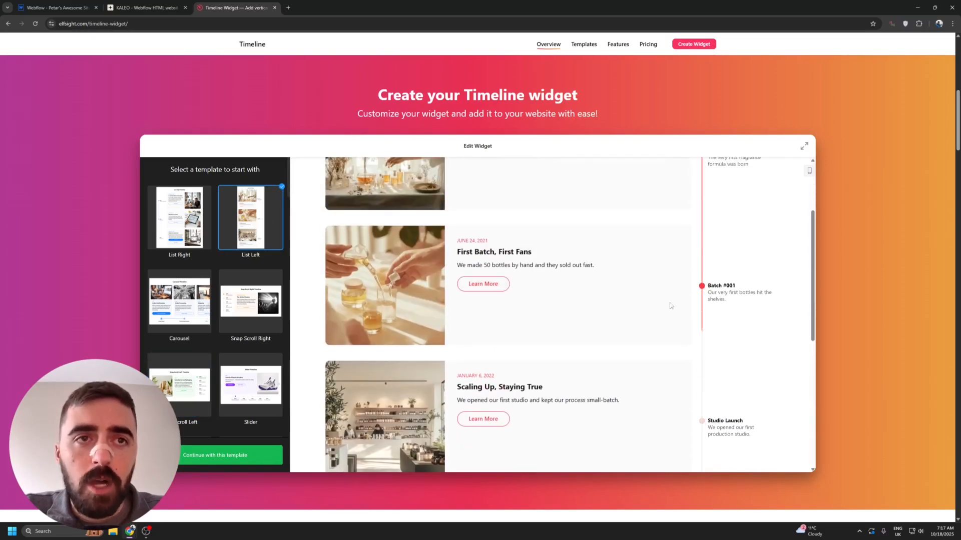
click(808, 172)
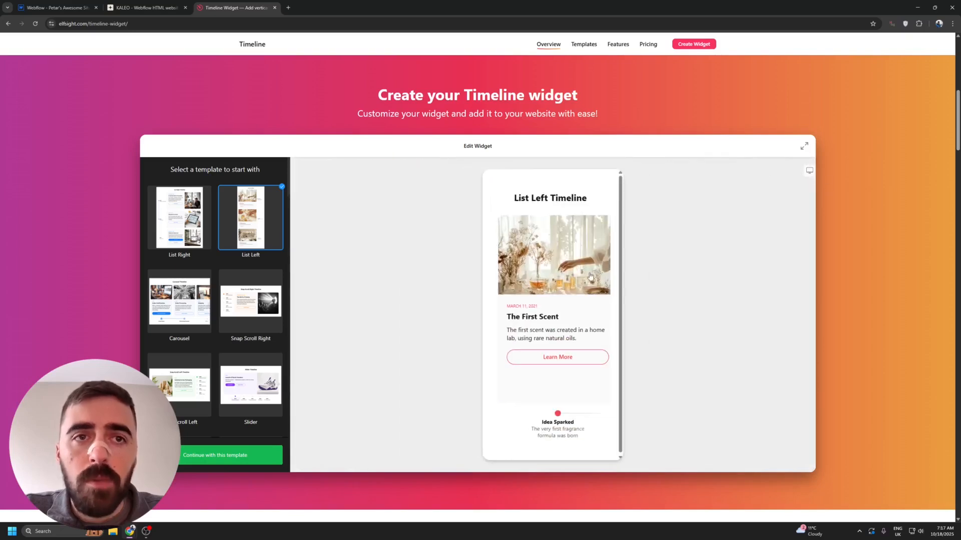
click(809, 170)
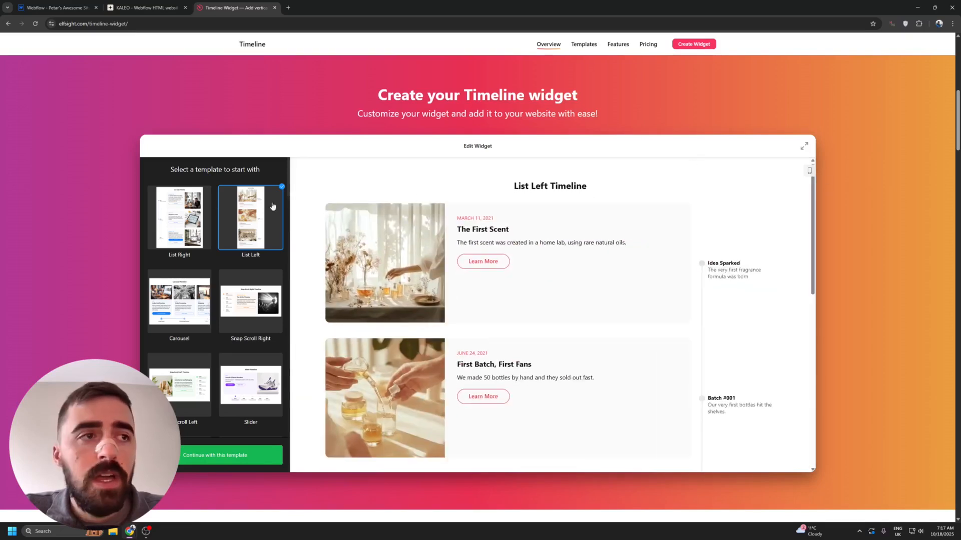
click(179, 217)
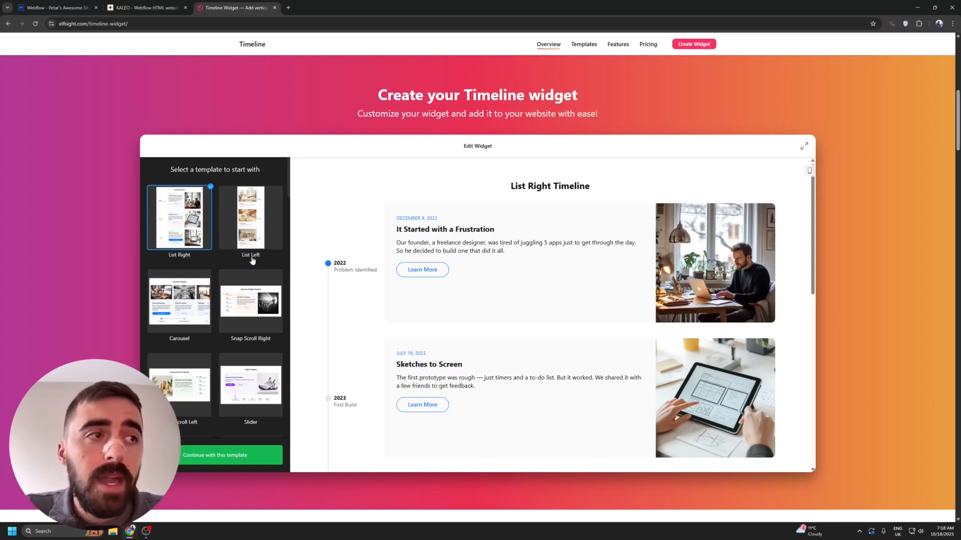
- Select the Carousel template, page through its event cards and continue with this template
click(176, 323)
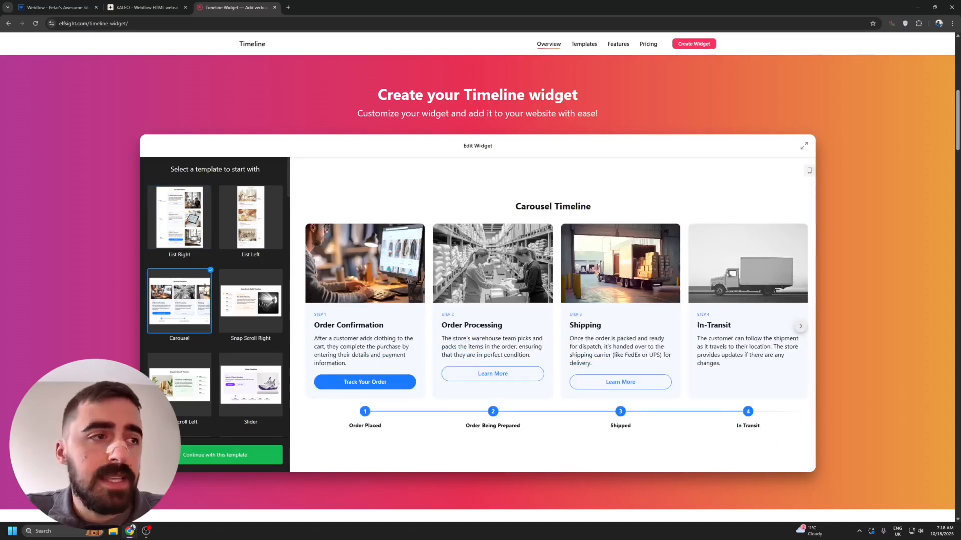
click(801, 327)
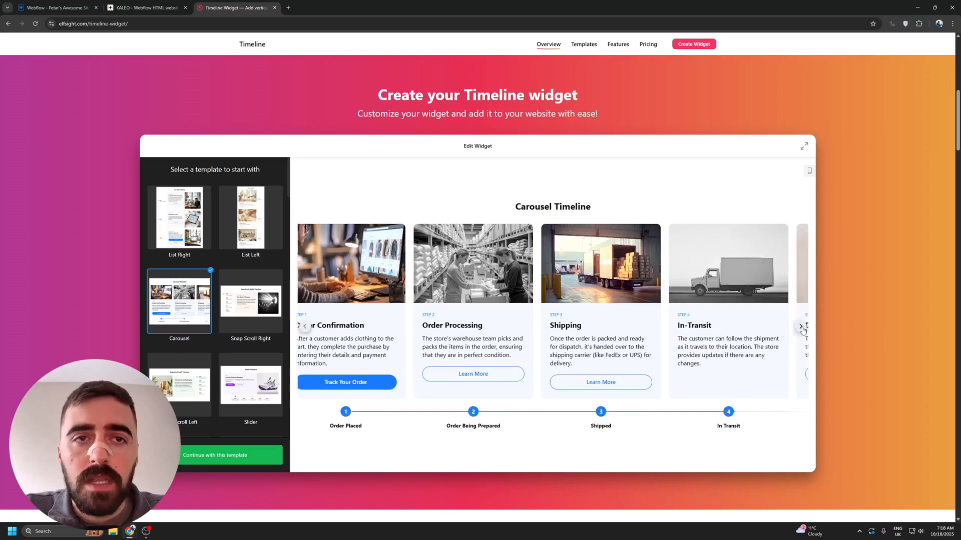
drag(609, 337, 518, 326)
click(687, 331)
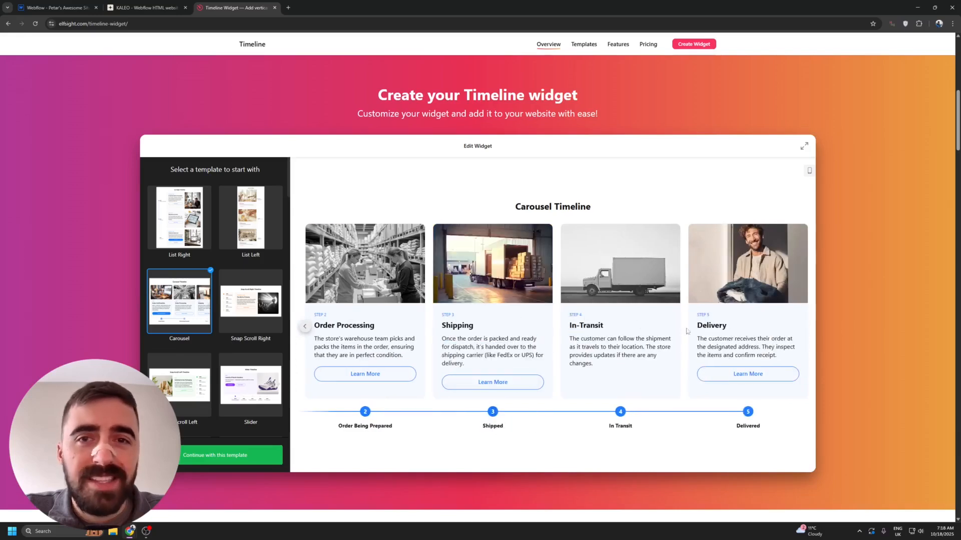
click(304, 326)
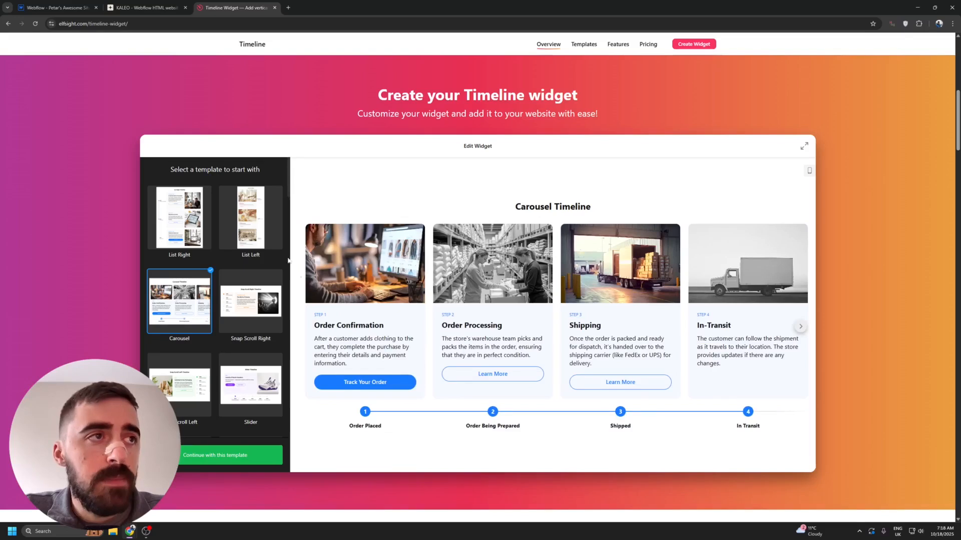
click(261, 460)
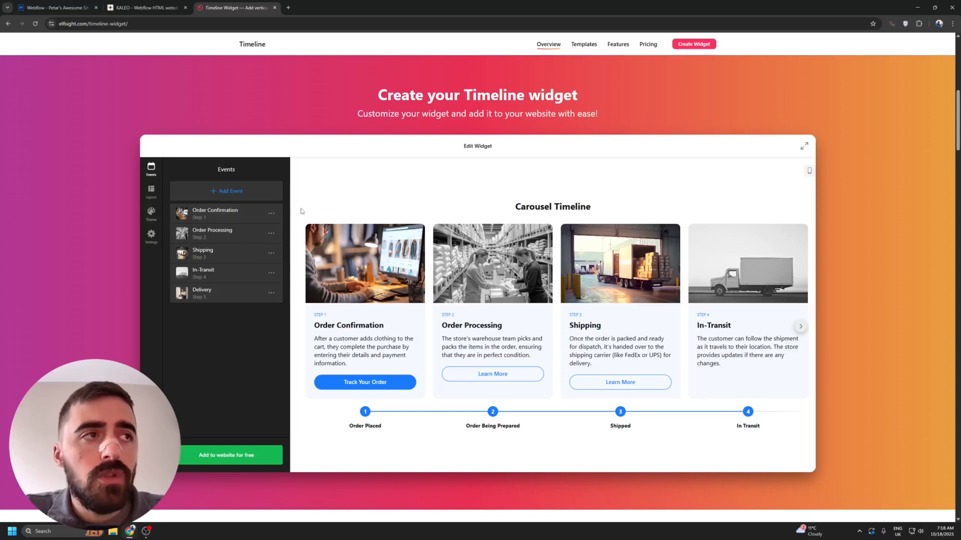
- Add a blank event to the timeline and delete it from the events list
click(271, 213)
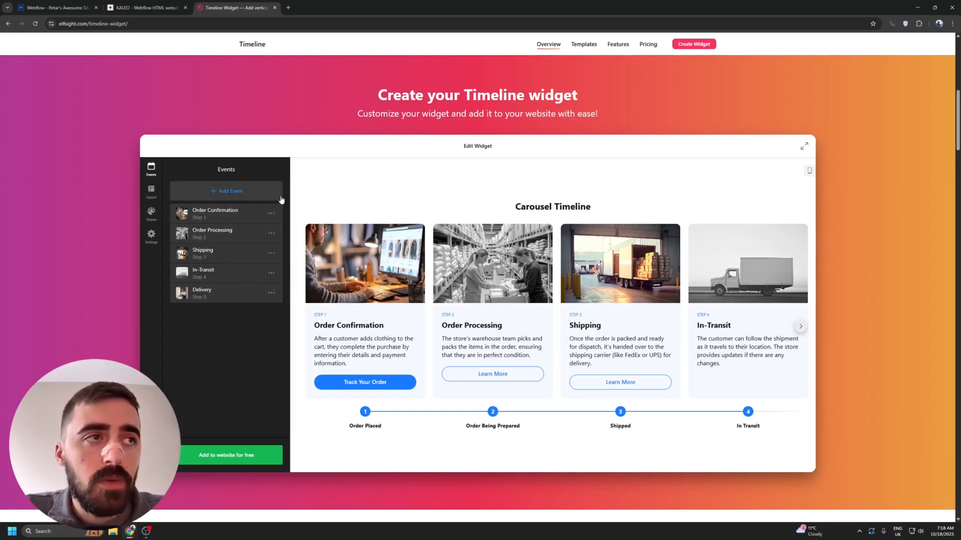
click(242, 194)
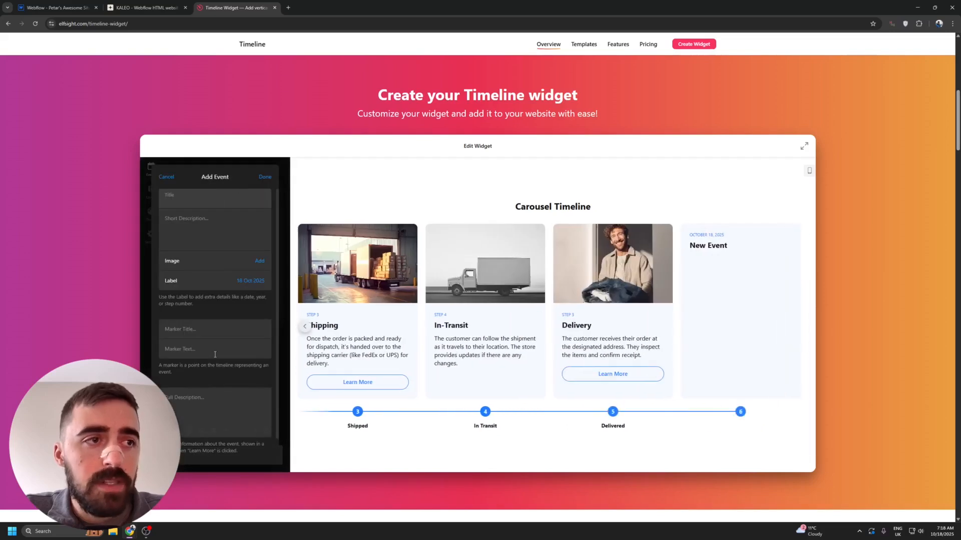
scroll(213, 241, up, 1)
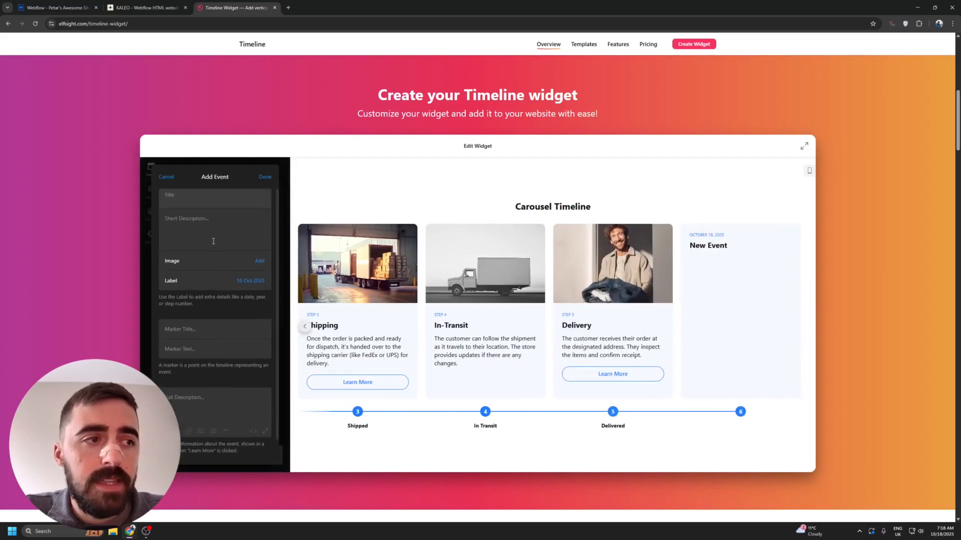
scroll(233, 226, down, 1)
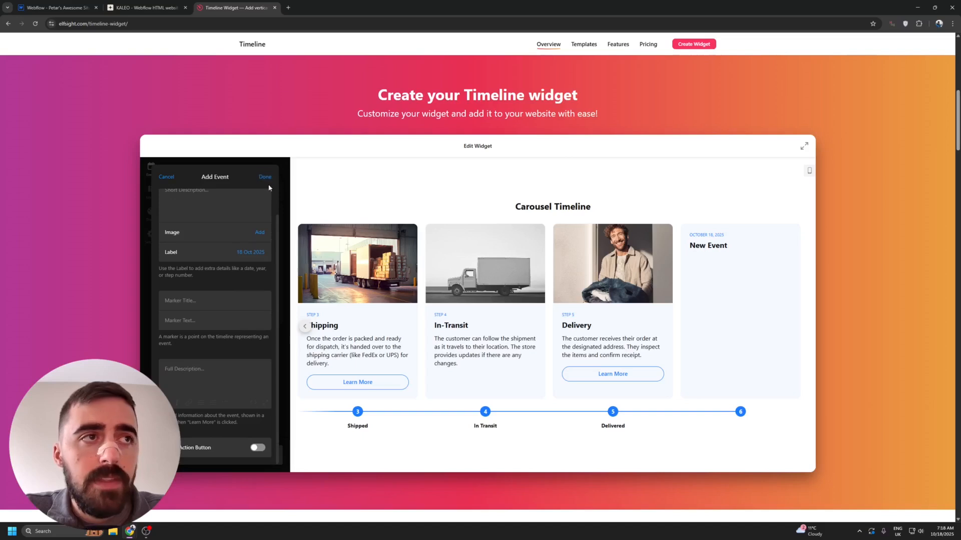
click(265, 177)
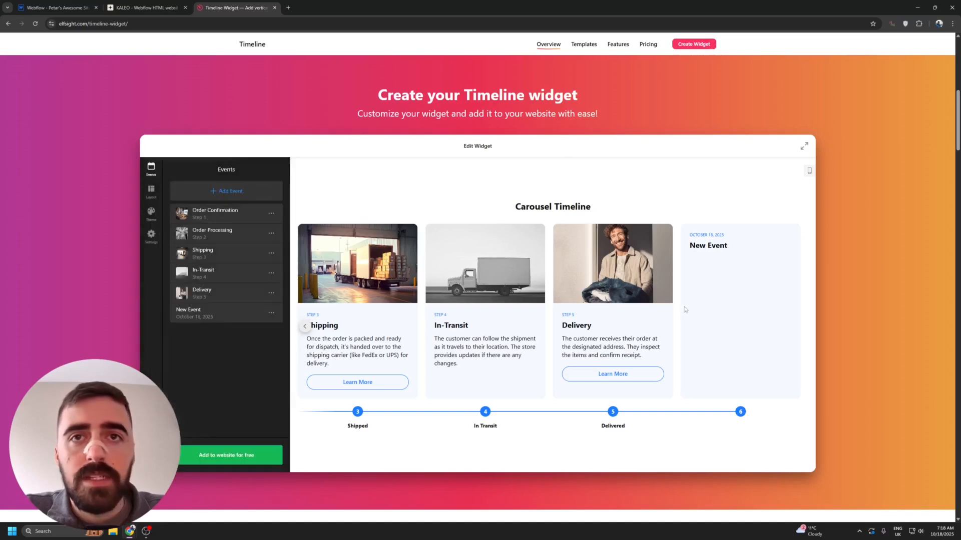
click(271, 313)
click(293, 368)
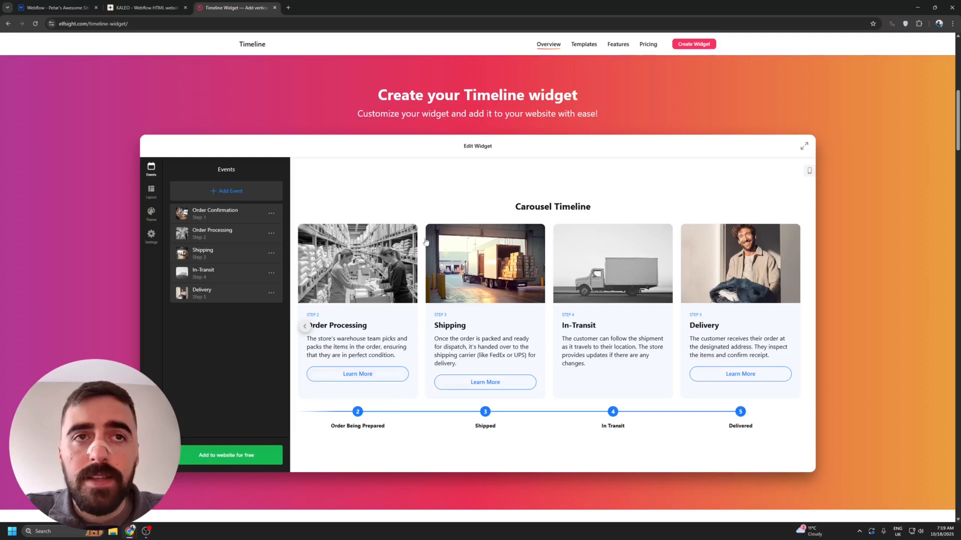
- Look through the widget's layout, theme and general settings options
click(152, 189)
click(151, 213)
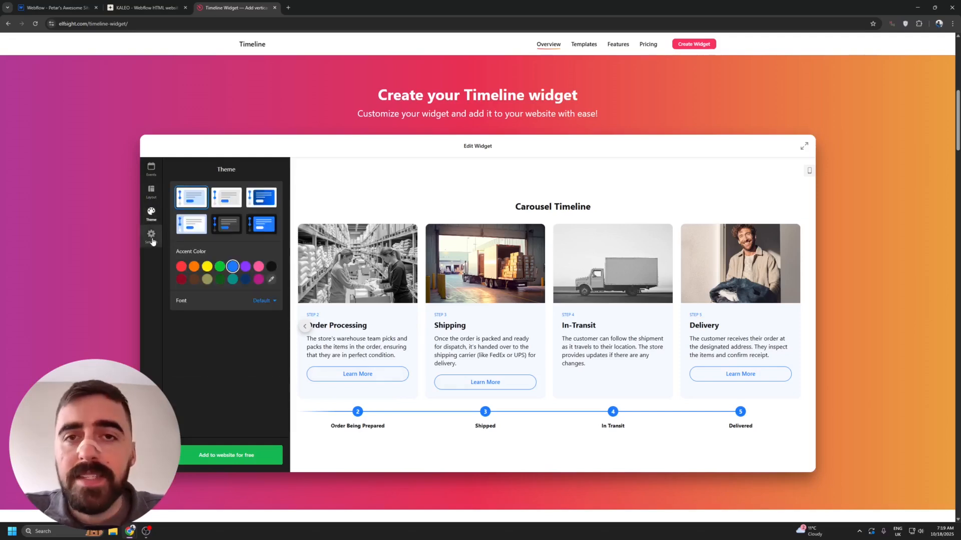
click(152, 241)
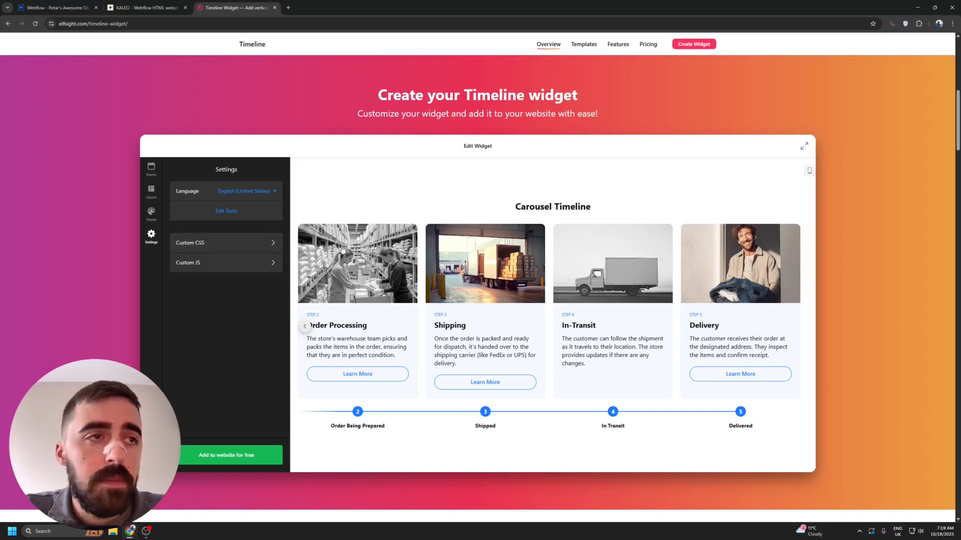
- Try the List Left, List Right and Snap Scroll Right layouts and return to the Carousel layout
click(147, 188)
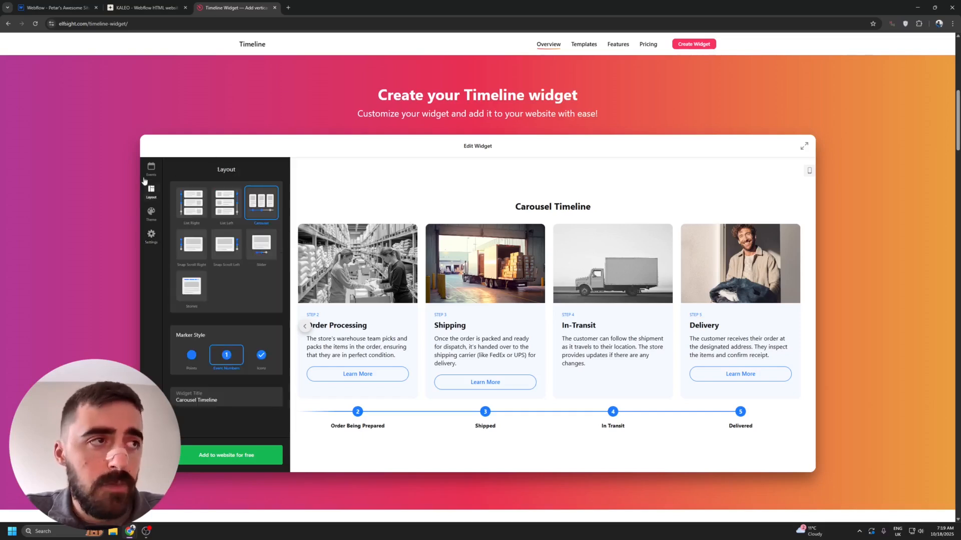
click(229, 201)
click(197, 196)
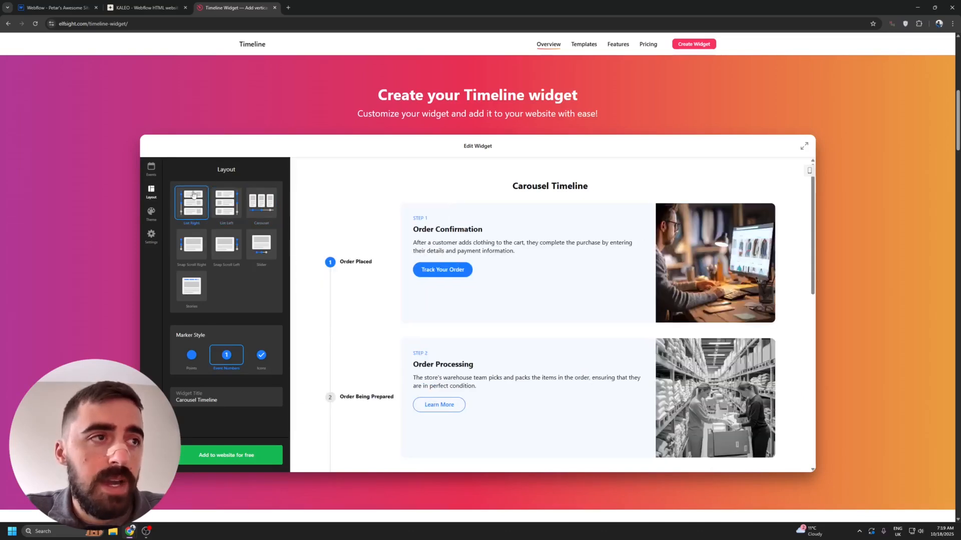
click(191, 245)
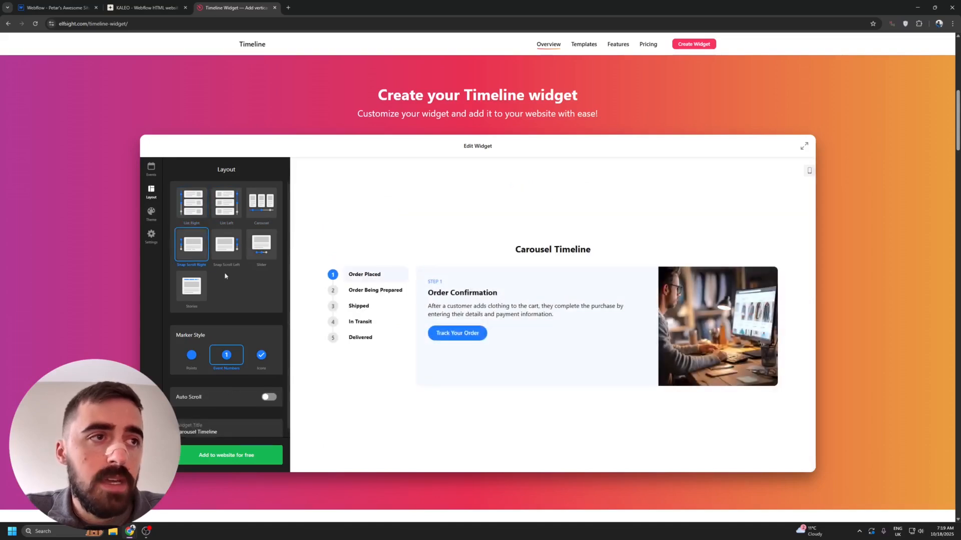
click(251, 200)
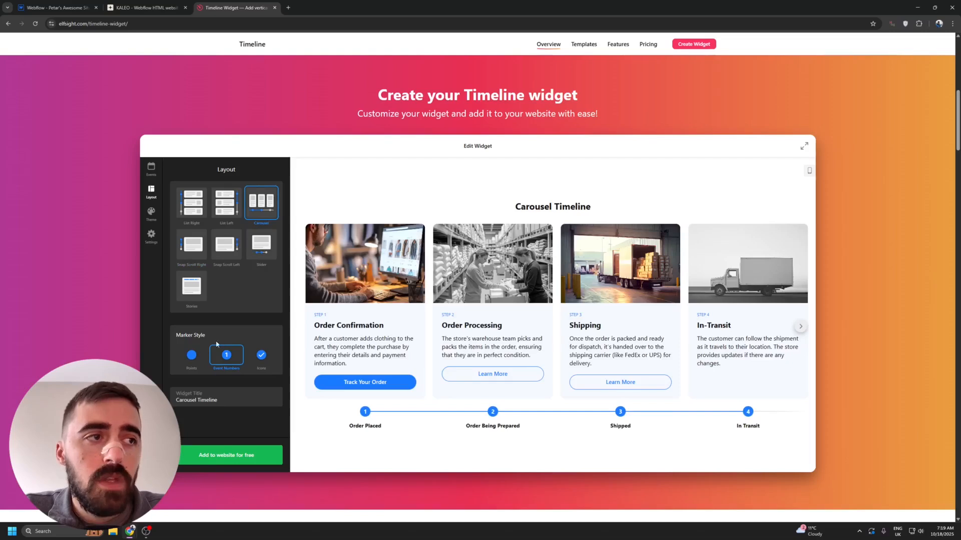
- Try the Points and Icons marker styles and return to Event Numbers, keeping the widget title
click(191, 354)
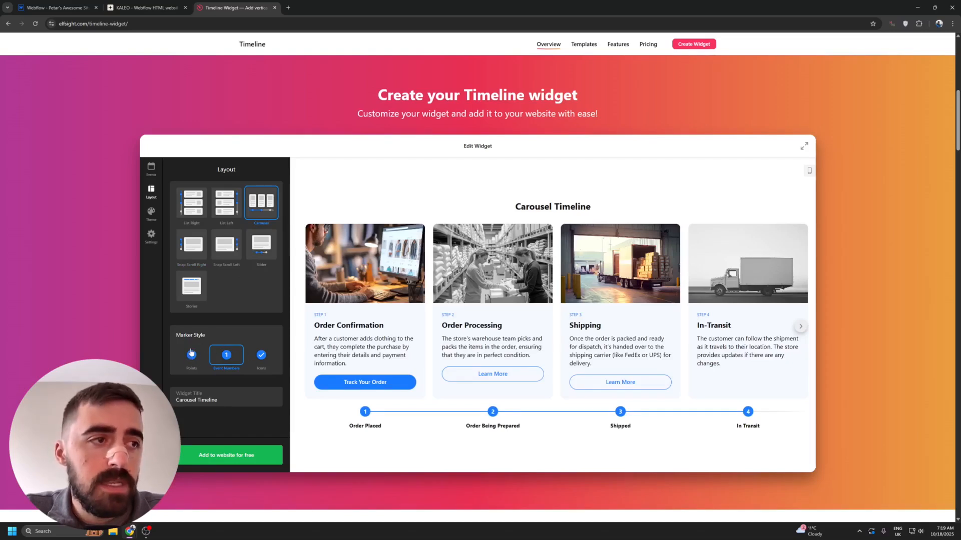
click(261, 354)
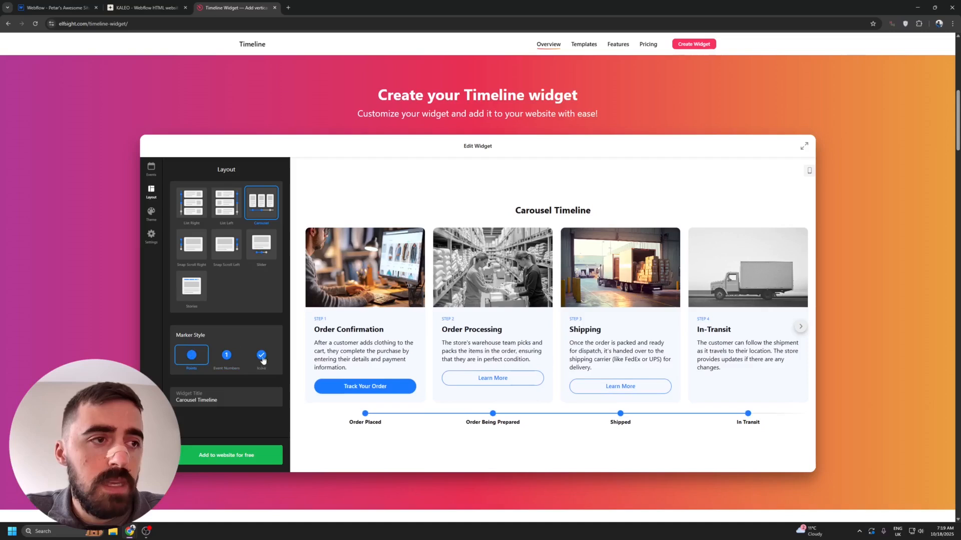
click(226, 355)
drag(229, 400, 175, 400)
drag(512, 207, 617, 210)
click(609, 208)
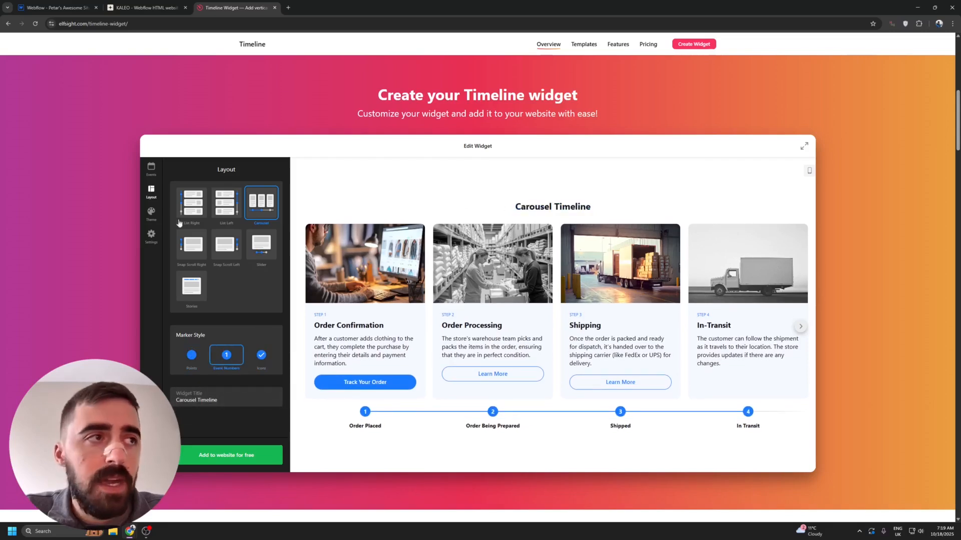
- Try the dark blue card theme and apply the theme with white cards on a light blue background
click(151, 214)
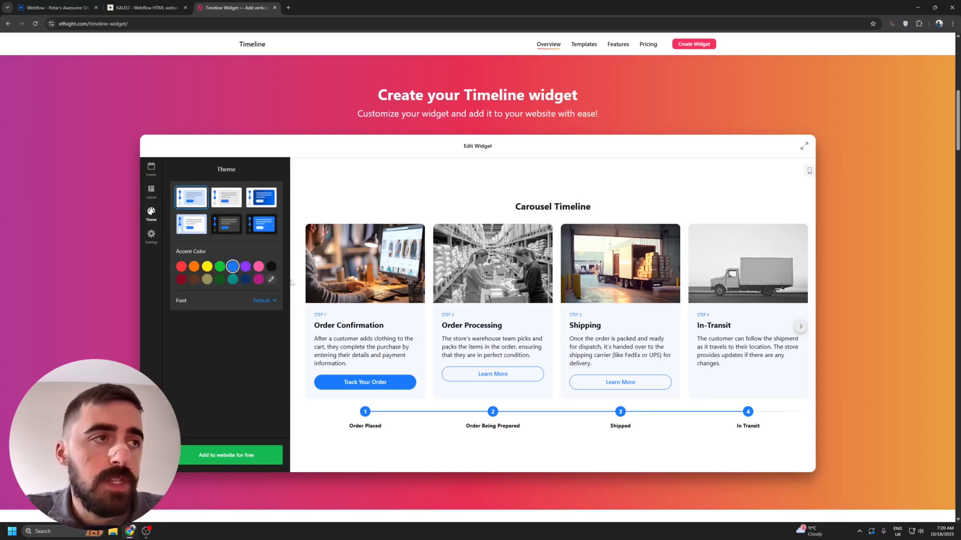
click(255, 203)
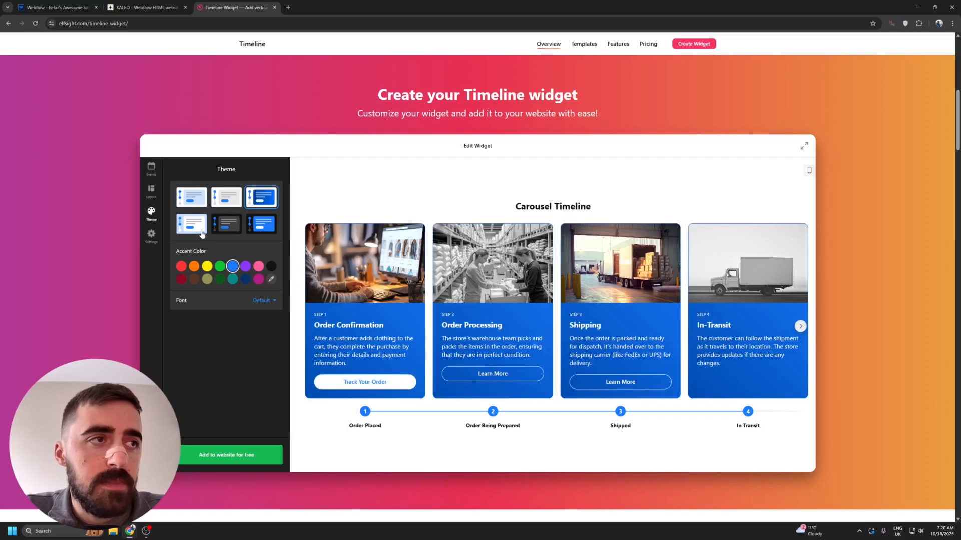
click(201, 235)
click(214, 234)
click(199, 233)
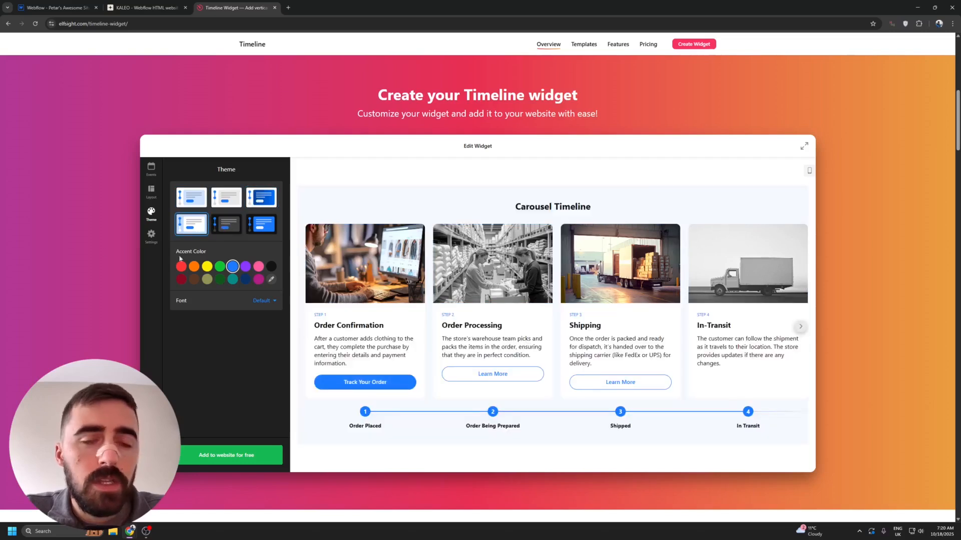
- Try the yellow accent color, apply magenta instead, and choose to add the timeline widget to the website for free
click(207, 267)
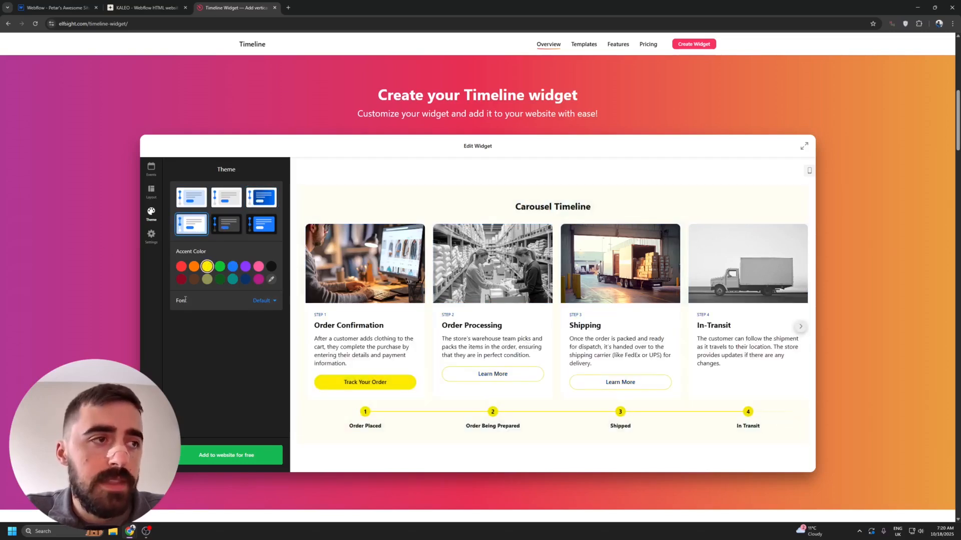
click(258, 280)
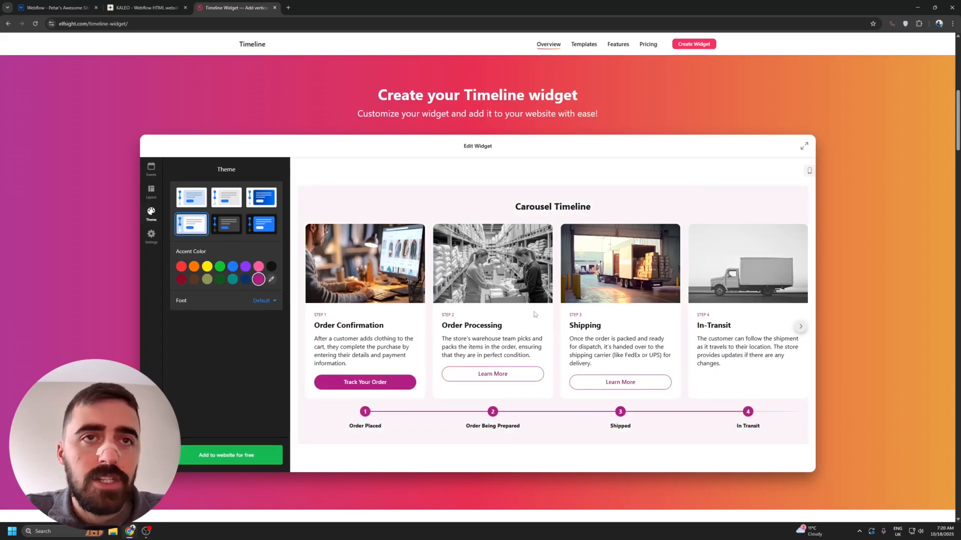
click(151, 234)
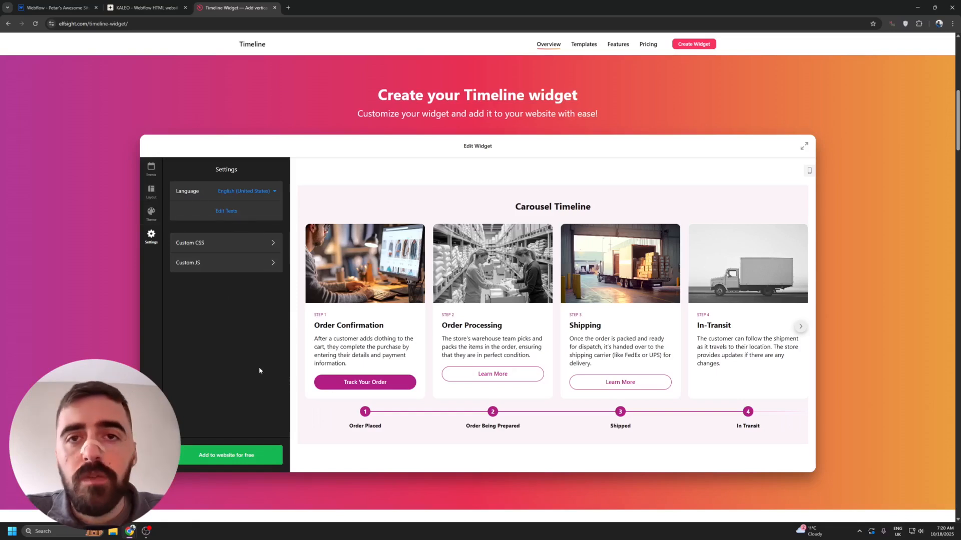
click(271, 461)
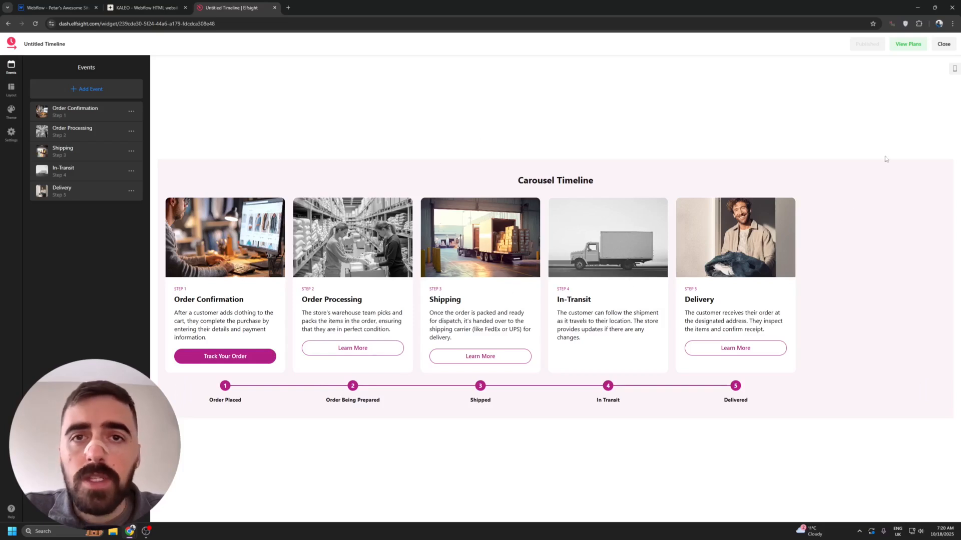
- View the Timeline widget's plans and compare the Free plan's limits and branding with the paid plans
click(894, 47)
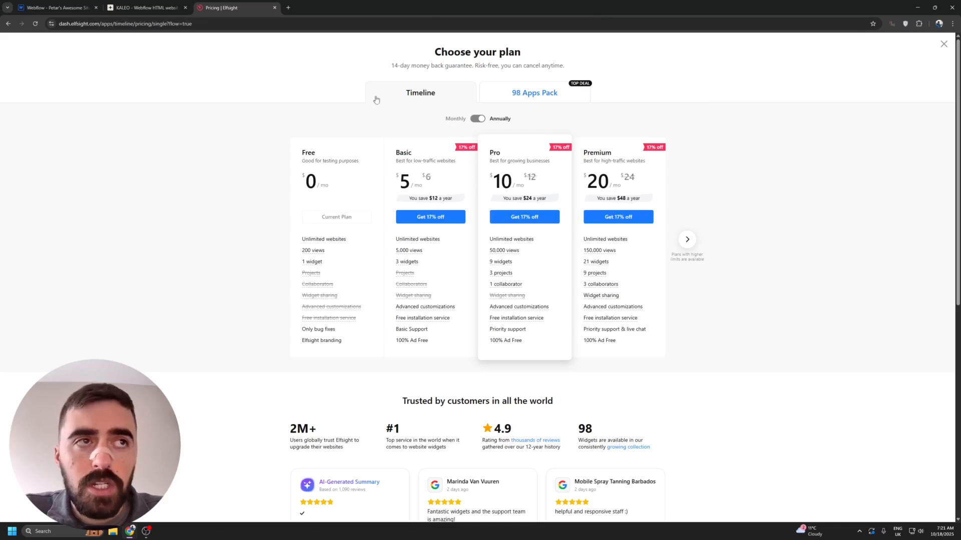
drag(291, 158, 326, 158)
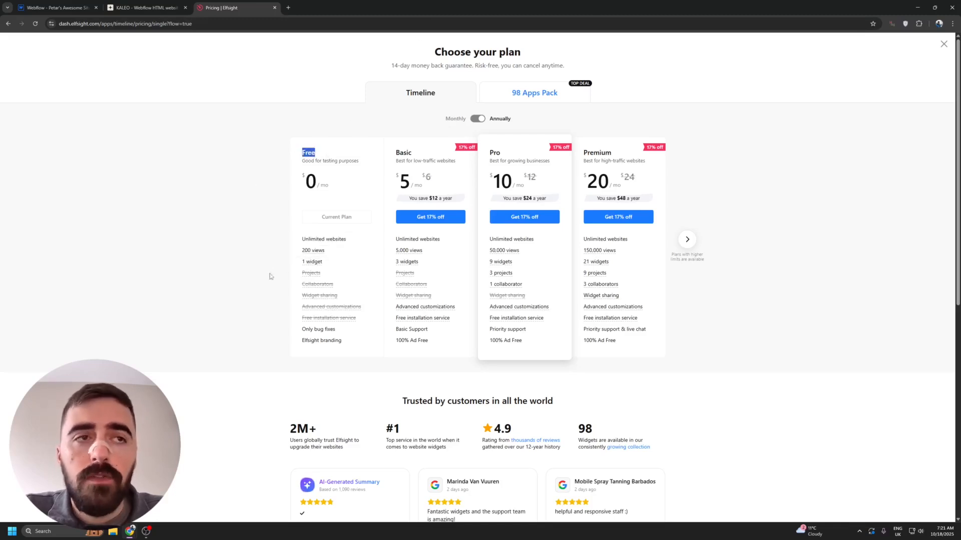
mouse_move(303, 254)
click(215, 229)
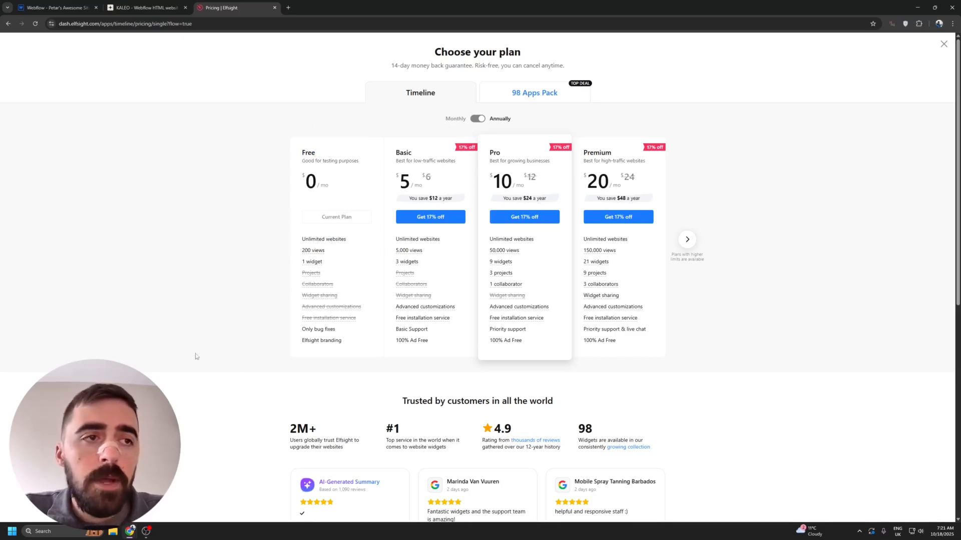
drag(289, 343, 343, 347)
click(344, 349)
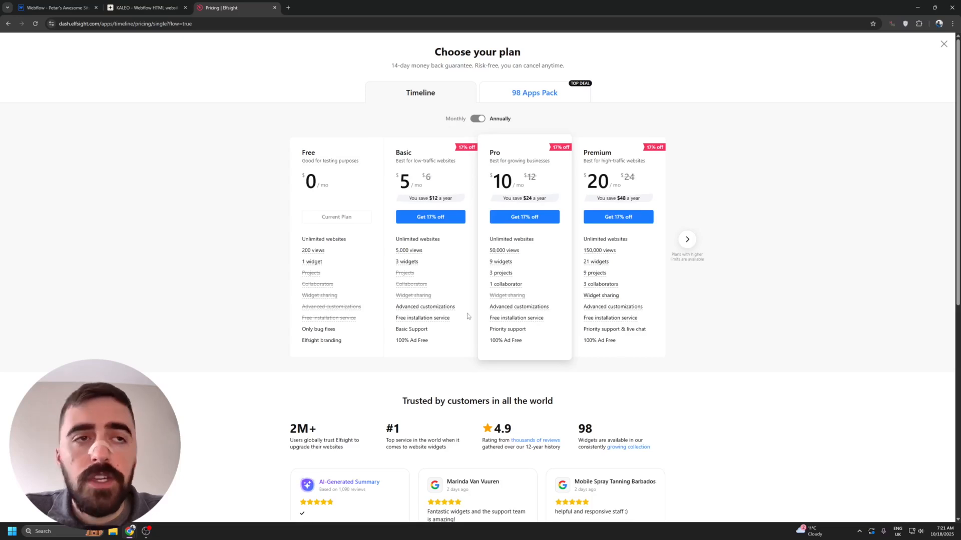
mouse_move(404, 264)
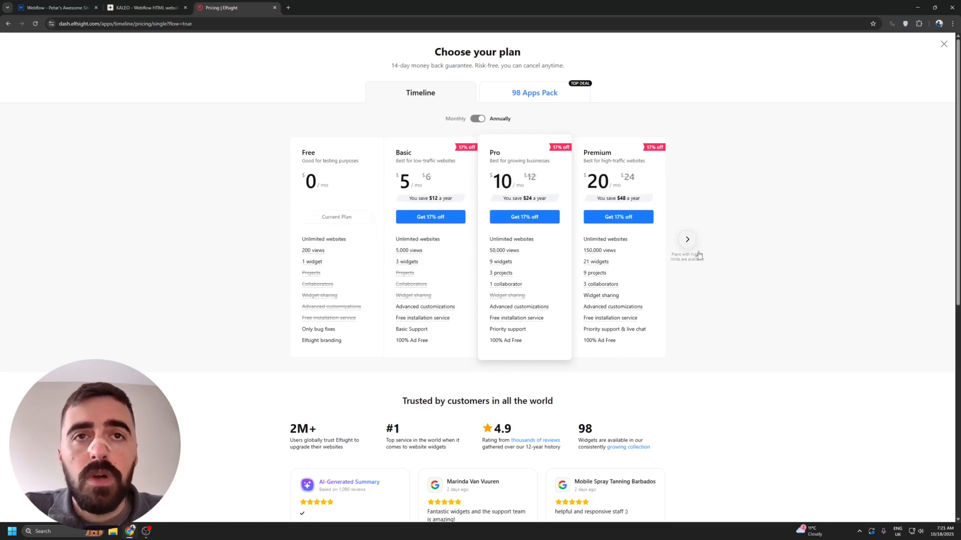
- Look at the Enterprise plans with monthly and annual billing, and leave the pricing page
click(687, 239)
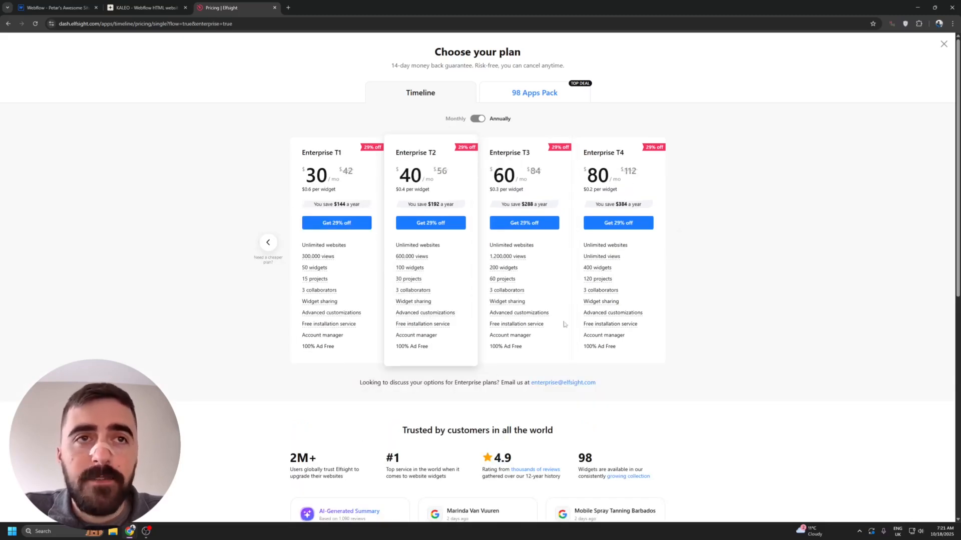
click(482, 119)
click(482, 120)
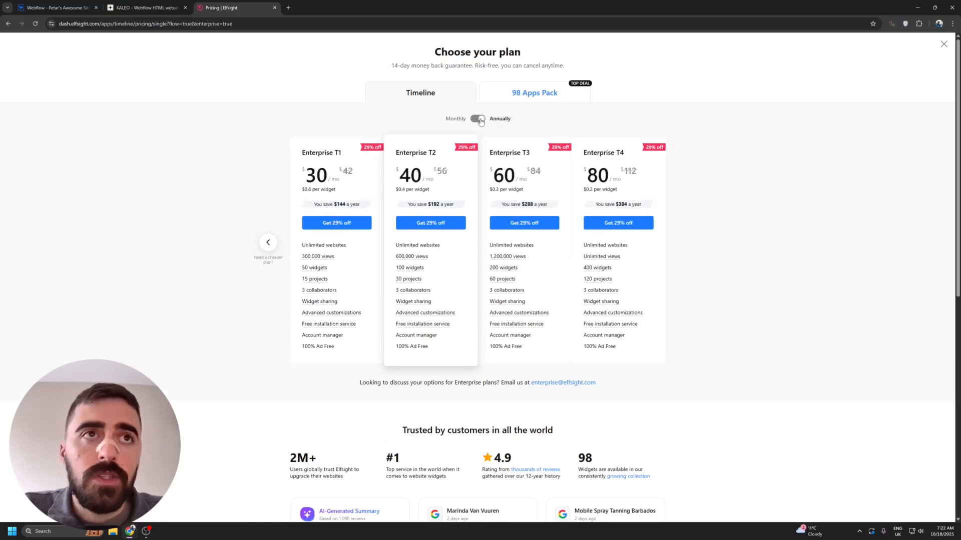
click(480, 120)
click(481, 121)
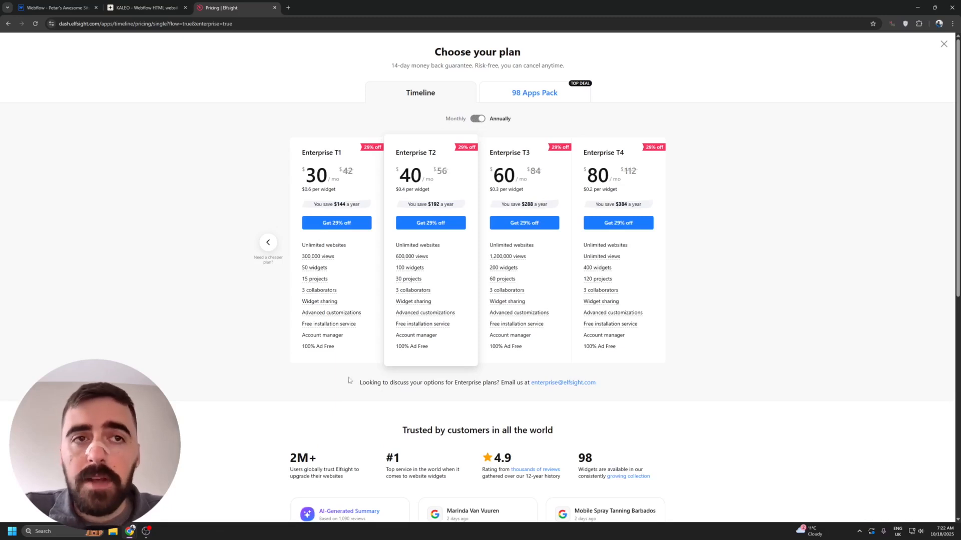
click(943, 44)
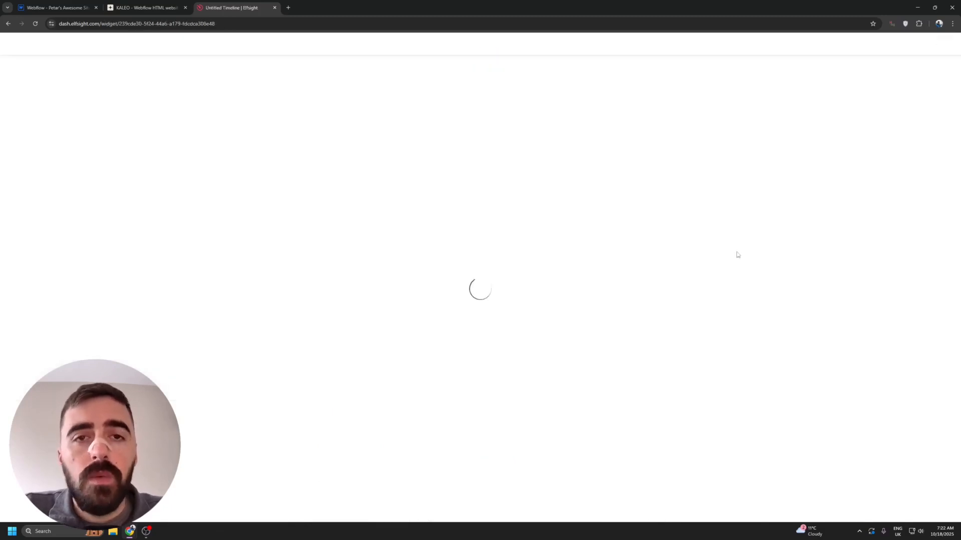
- Close the widget editor and copy the embed code of the new Timeline widget
click(933, 46)
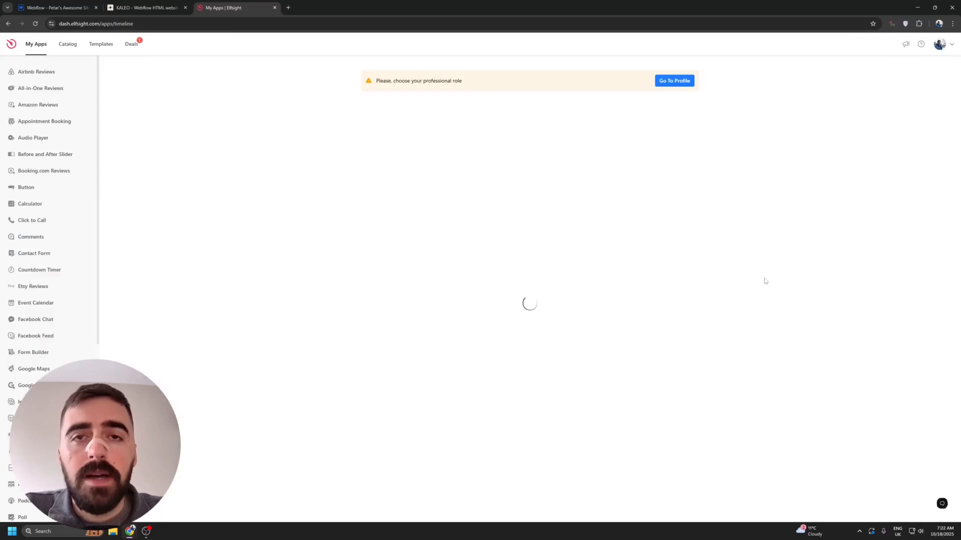
click(688, 202)
click(701, 216)
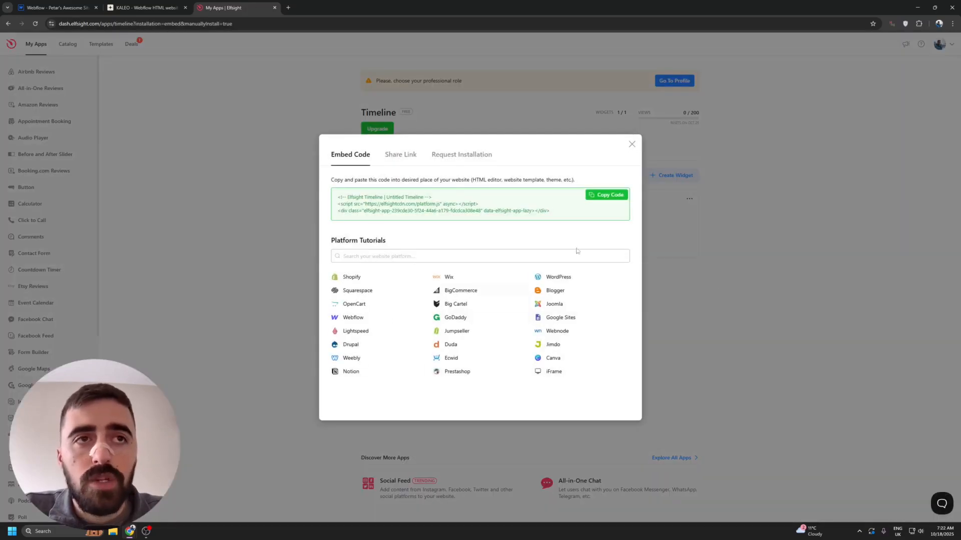
click(606, 199)
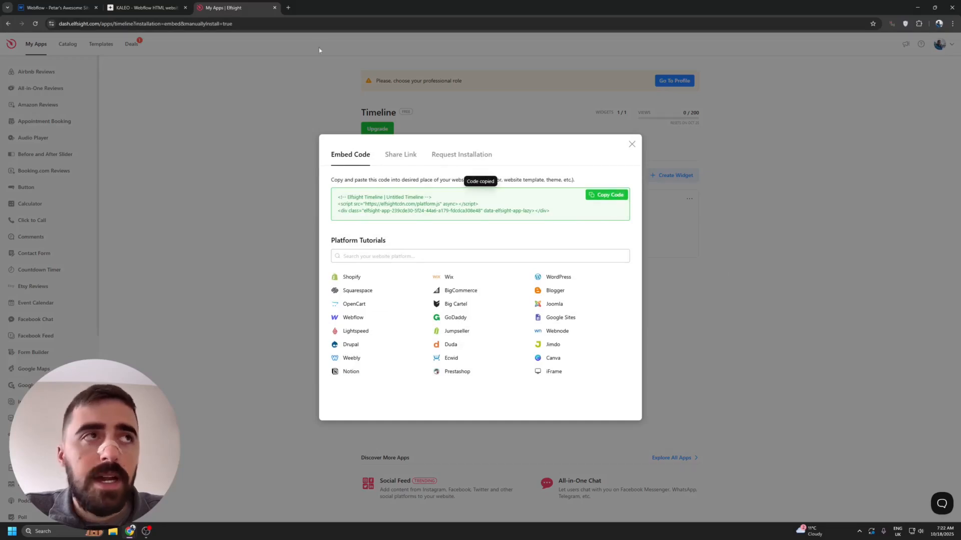
- Switch to Webflow, dismiss the publish options, and select the empty section below the KALEO hero
click(40, 6)
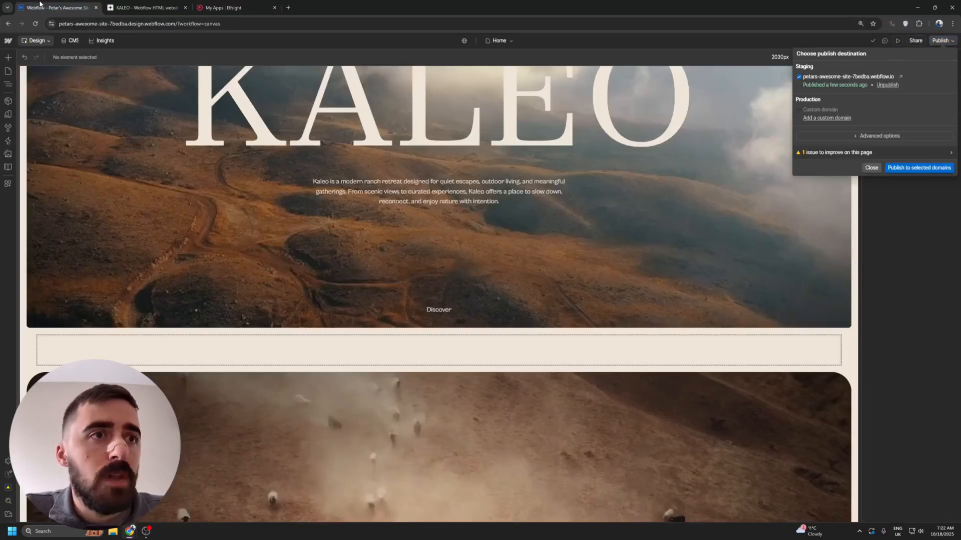
click(687, 226)
scroll(67, 159, up, 4)
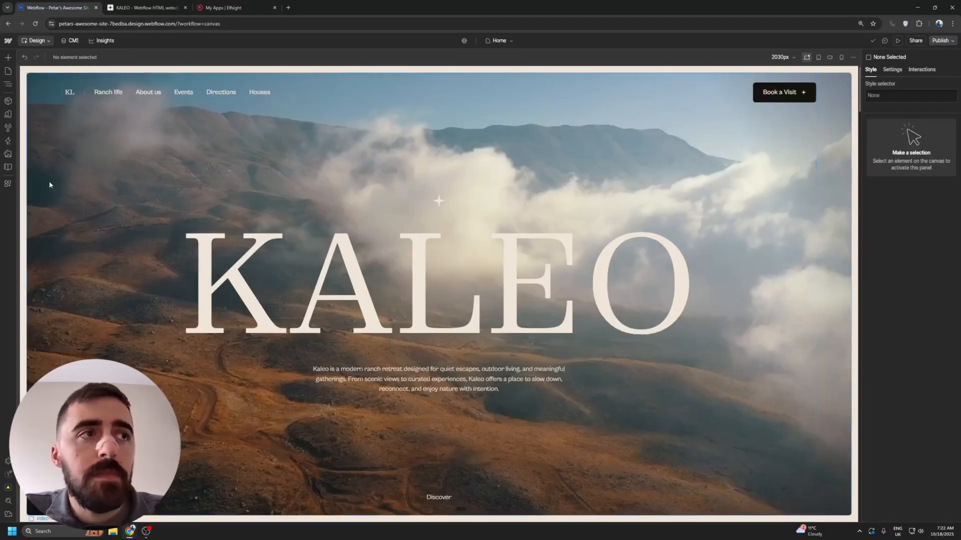
scroll(101, 234, down, 2)
scroll(103, 236, down, 2)
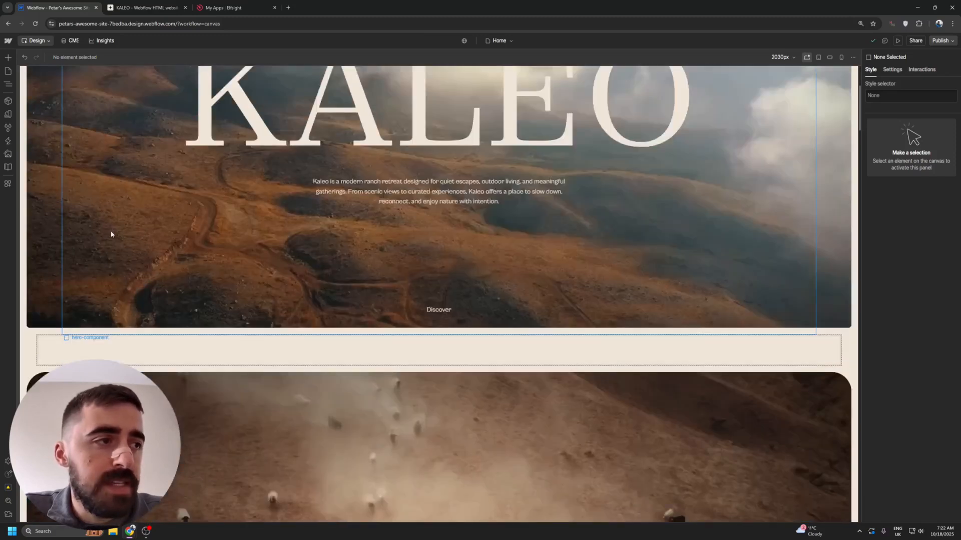
click(108, 347)
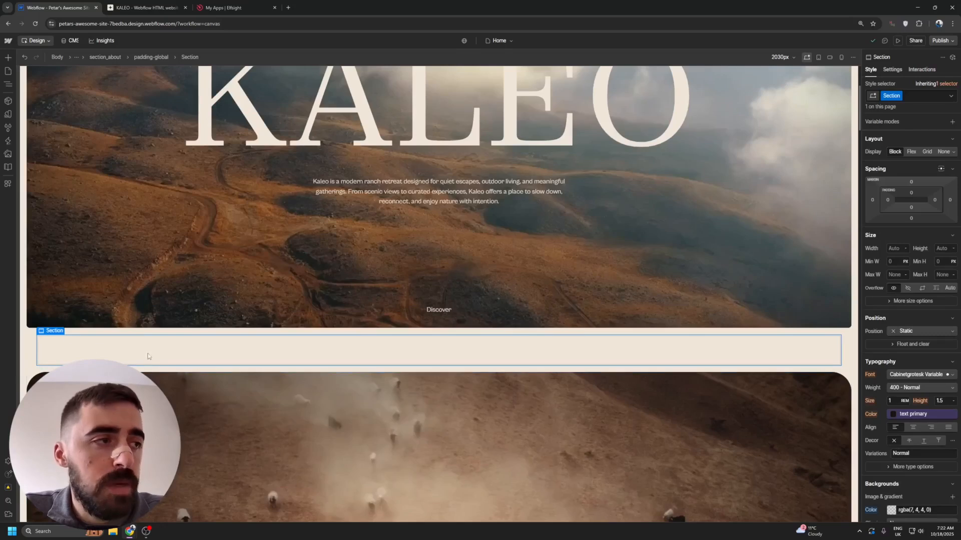
- Add a Code Embed element to the selected section, paste the Elfsight Timeline embed code into it, and save it
scroll(148, 350, up, 2)
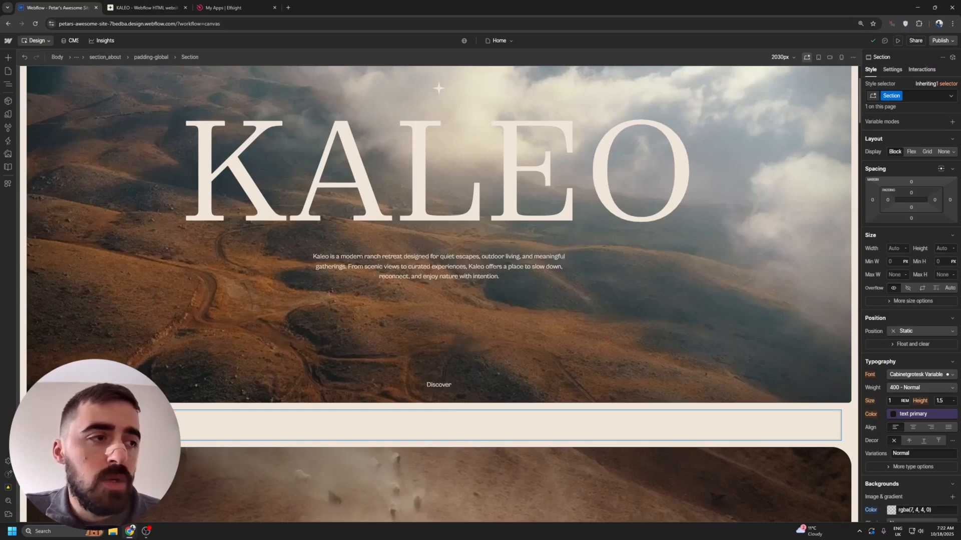
click(8, 57)
drag(43, 87, 910, 236)
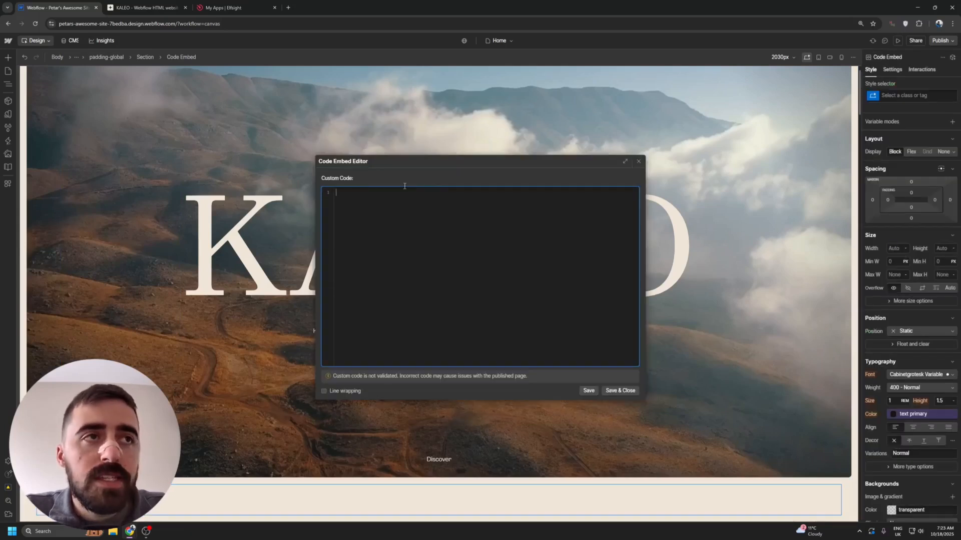
drag(458, 155, 354, 134)
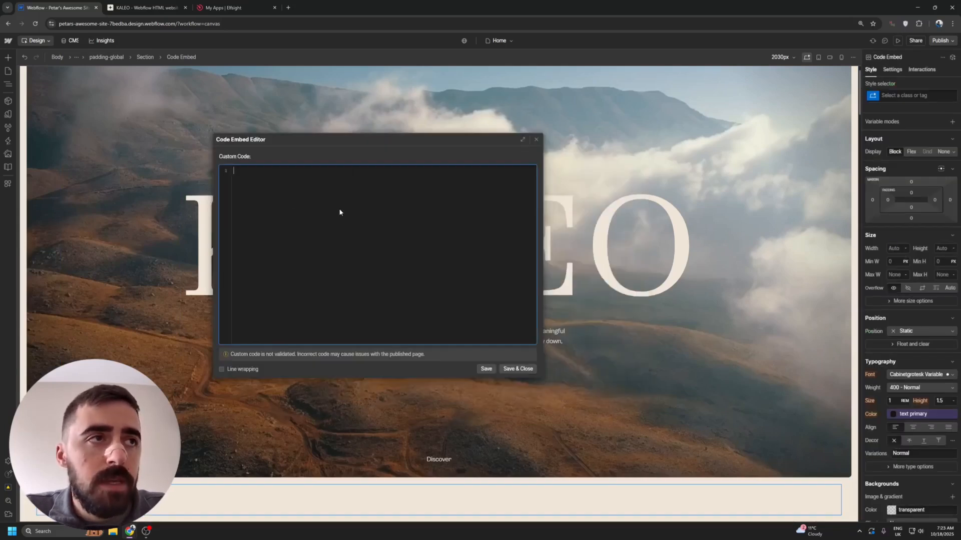
key(ctrl+v)
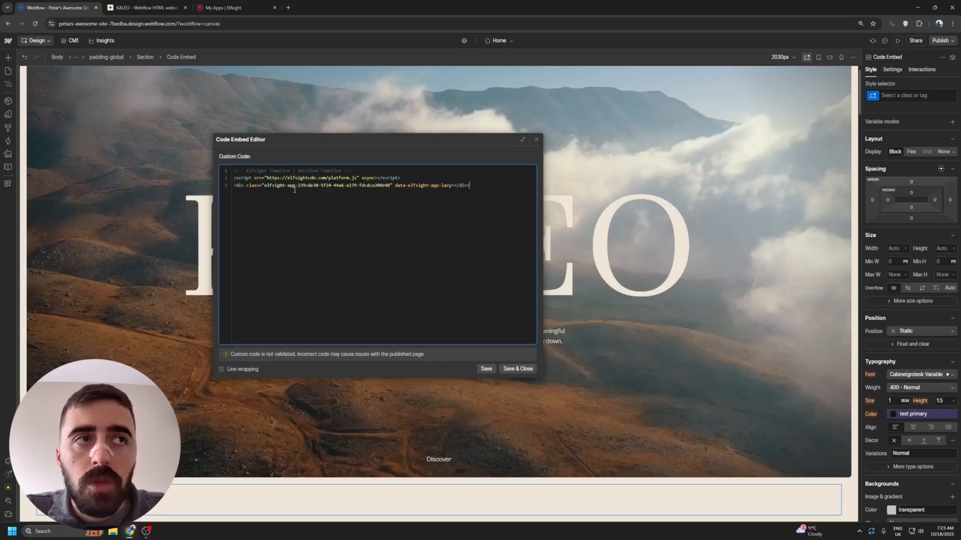
click(515, 369)
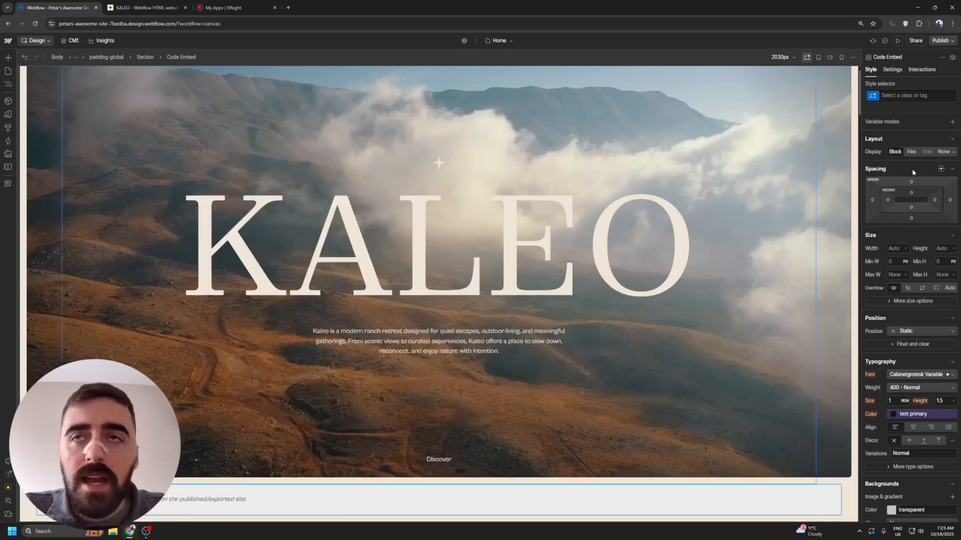
- Publish the site to the selected staging domain and reload the live KALEO page
click(943, 40)
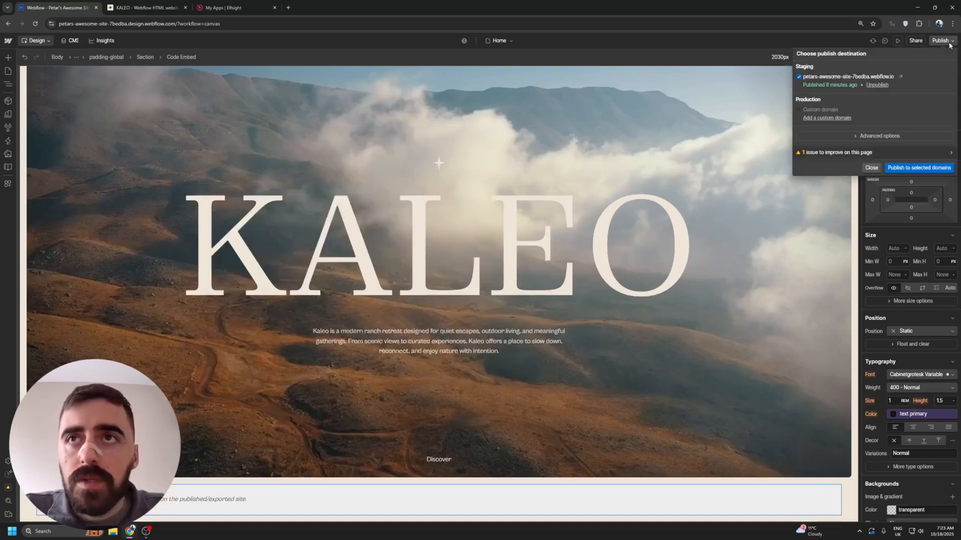
click(915, 168)
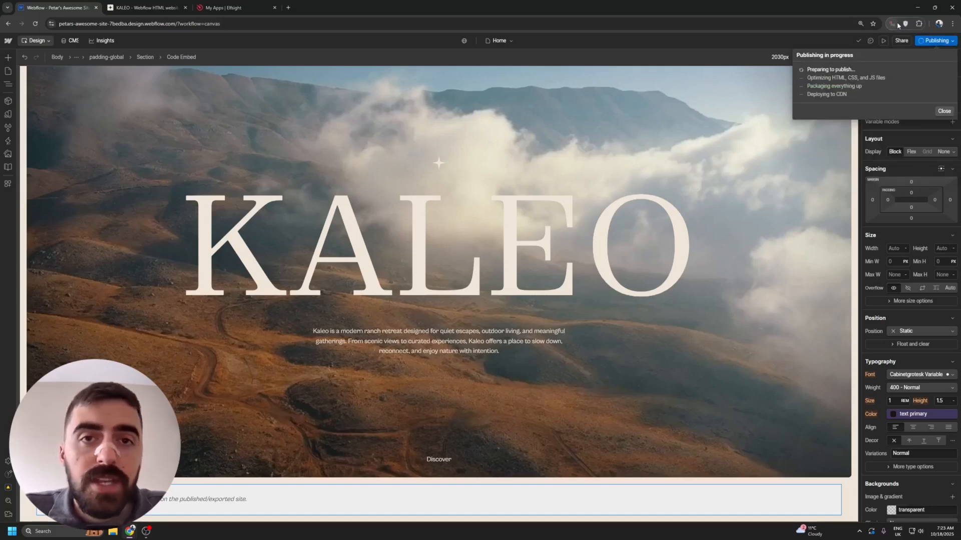
click(154, 8)
key(ctrl+r)
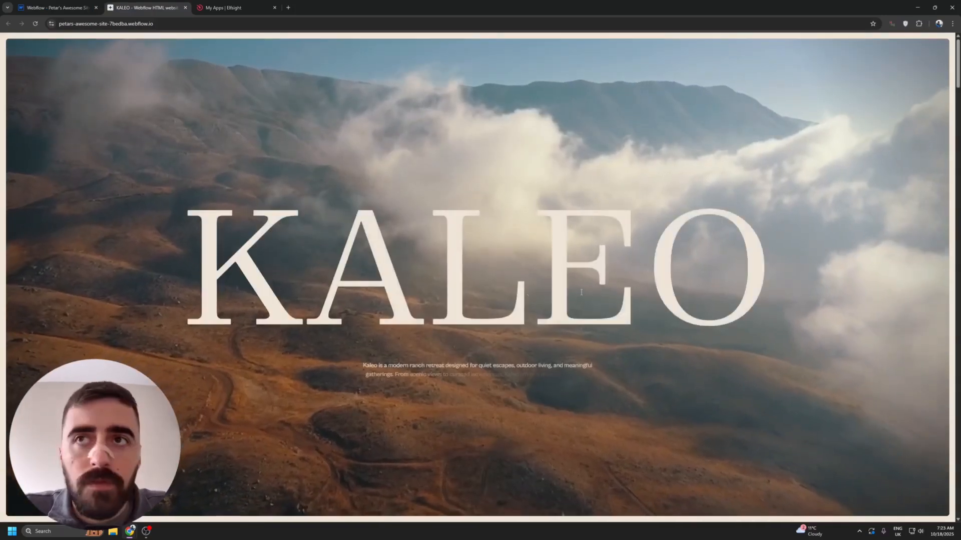
- Examine the Carousel Timeline widget below the hero on the live page
scroll(431, 291, down, 6)
scroll(432, 292, down, 3)
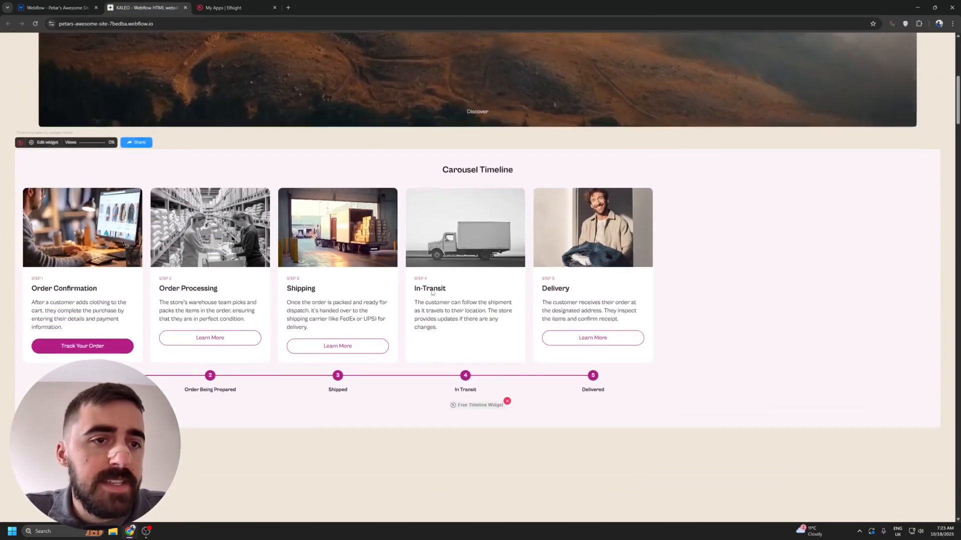
scroll(365, 169, up, 2)
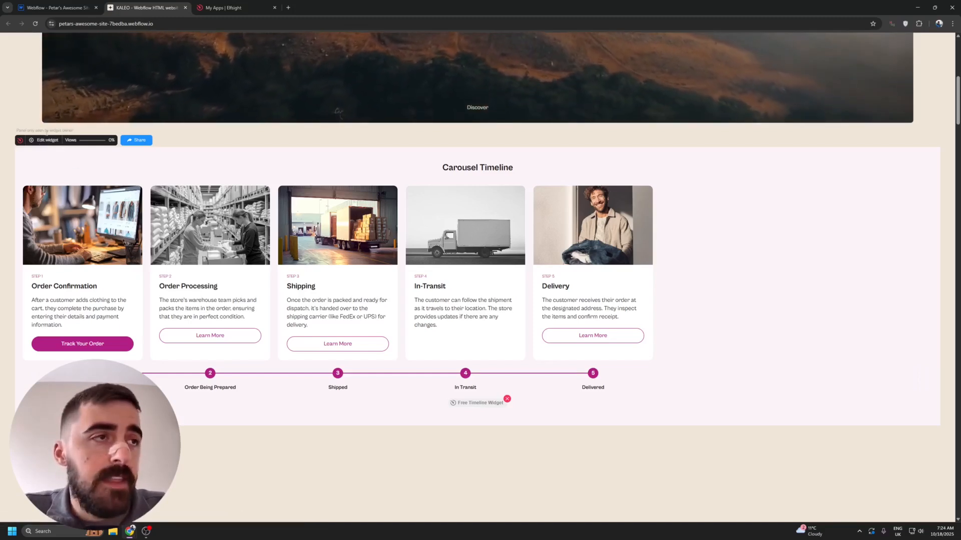
scroll(40, 165, down, 3)
scroll(48, 180, up, 3)
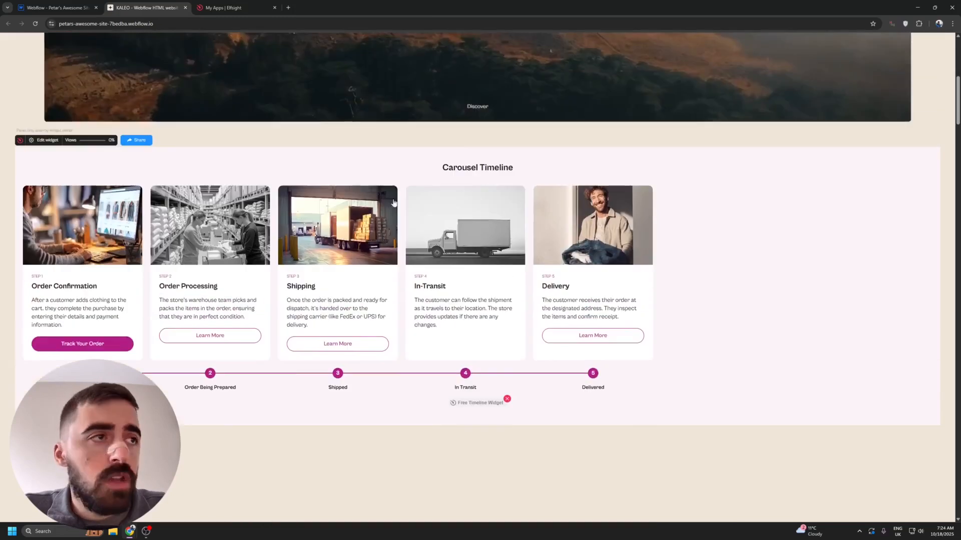